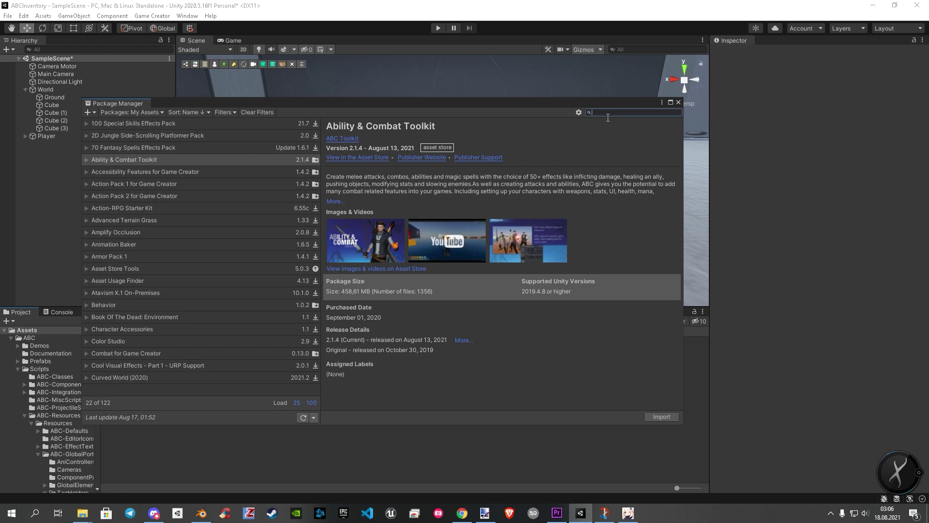
# Search the My Assets packages for "in" and select the Inventory package
pyautogui.write('n')
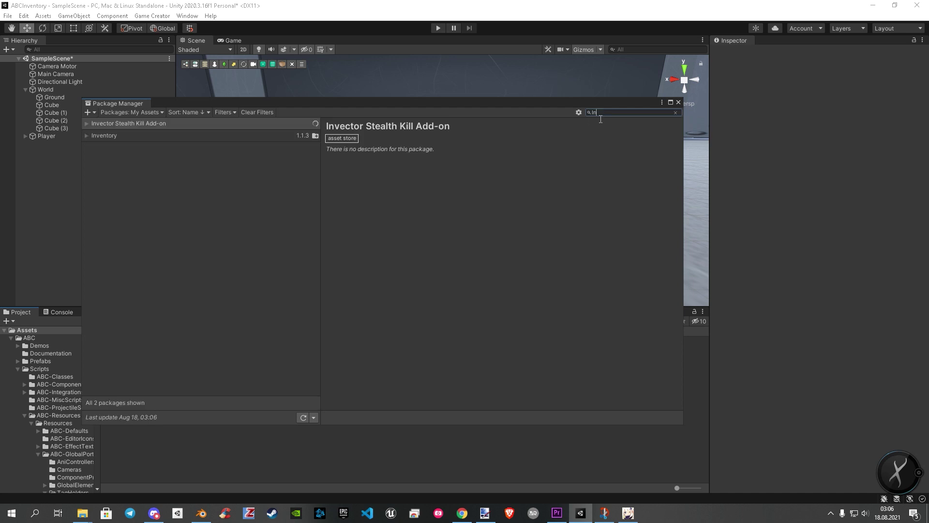
pyautogui.click(130, 135)
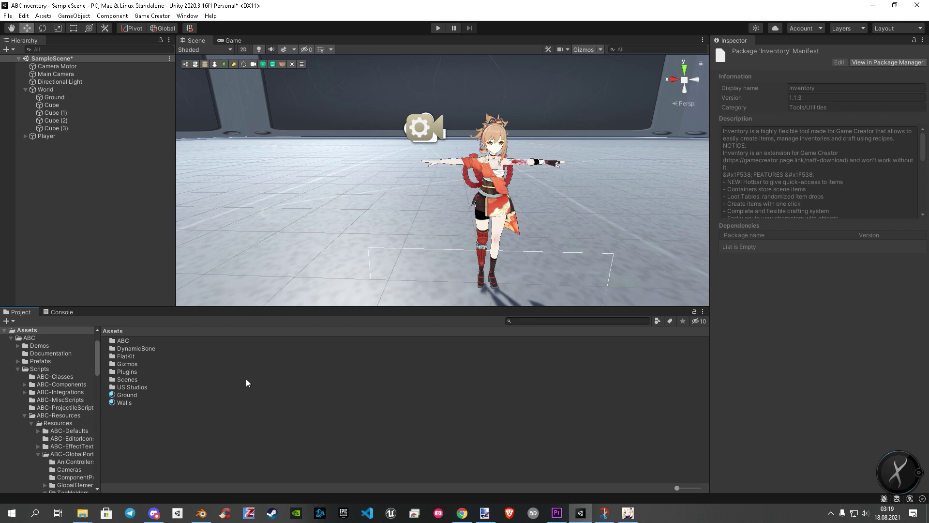
# Open Game Creator's Module Manager and examine the Inventory and Inventory Examples modules
pyautogui.click(152, 16)
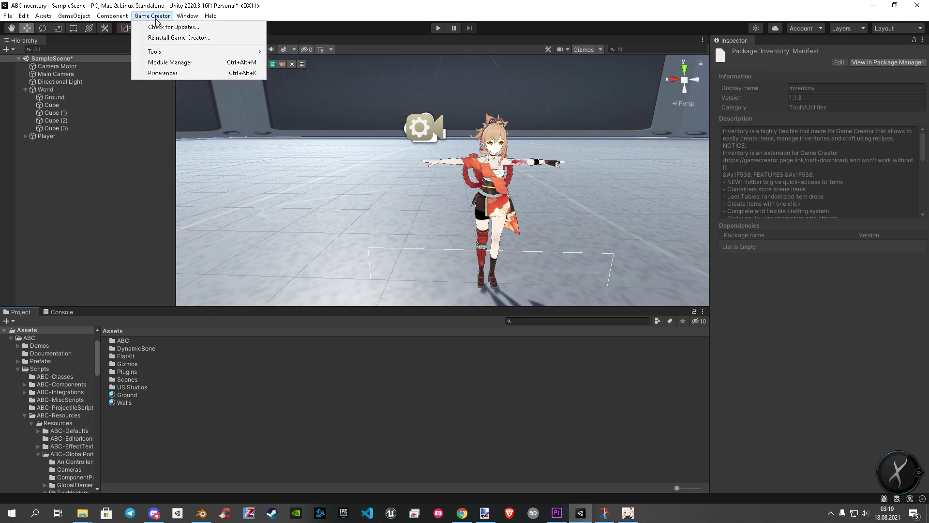
pyautogui.click(158, 63)
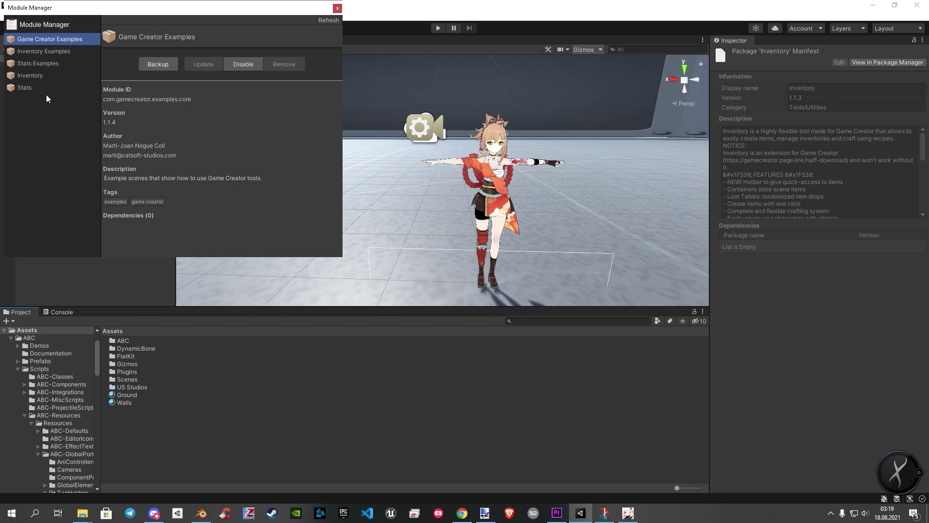
pyautogui.click(38, 76)
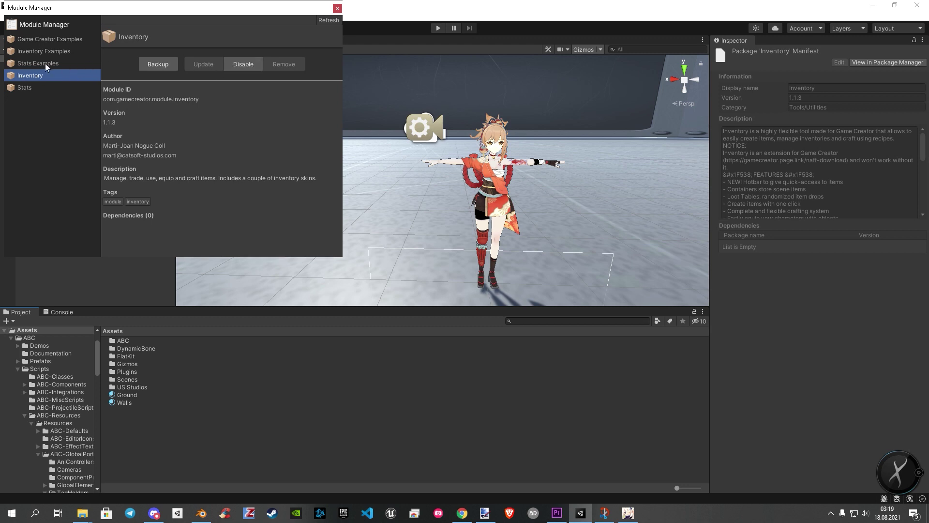
pyautogui.click(38, 52)
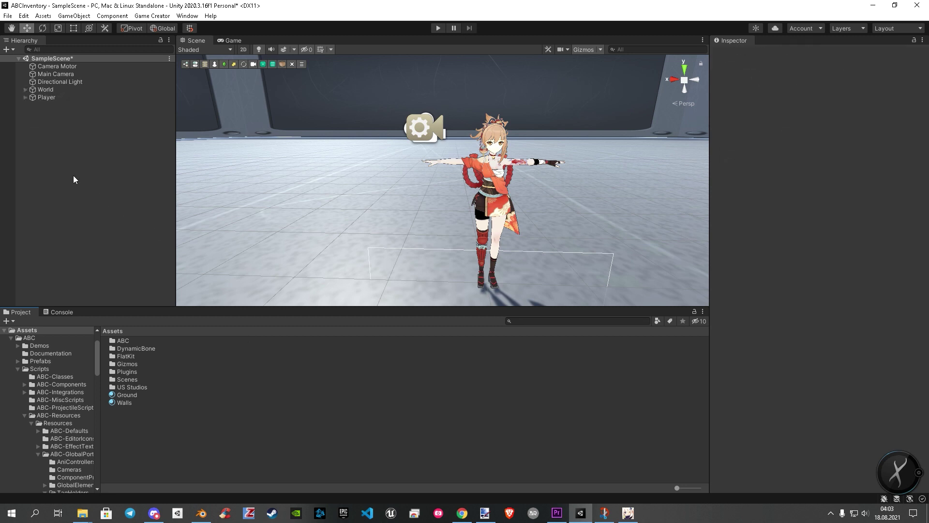
# Create an empty game object named Mechanics at the root of SampleScene
pyautogui.rightClick(71, 175)
pyautogui.click(87, 297)
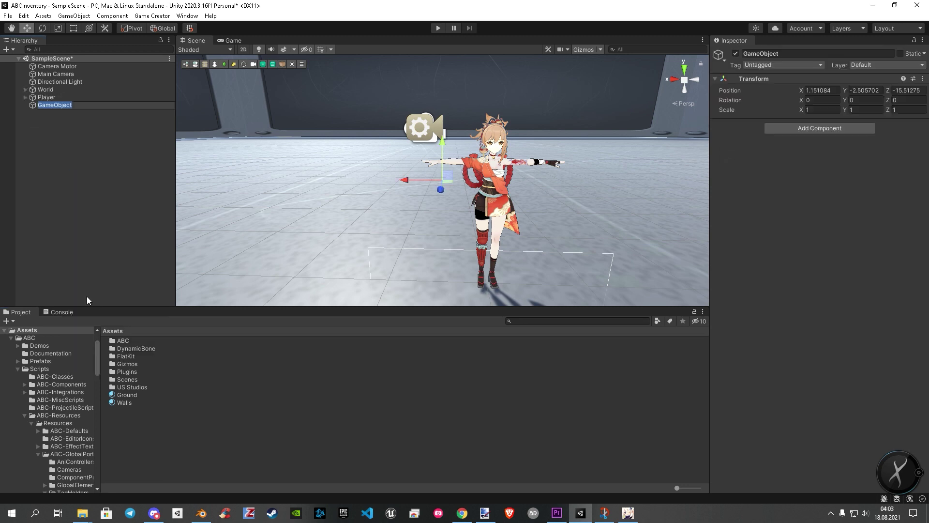
pyautogui.write('Mechanics')
pyautogui.press('Return')
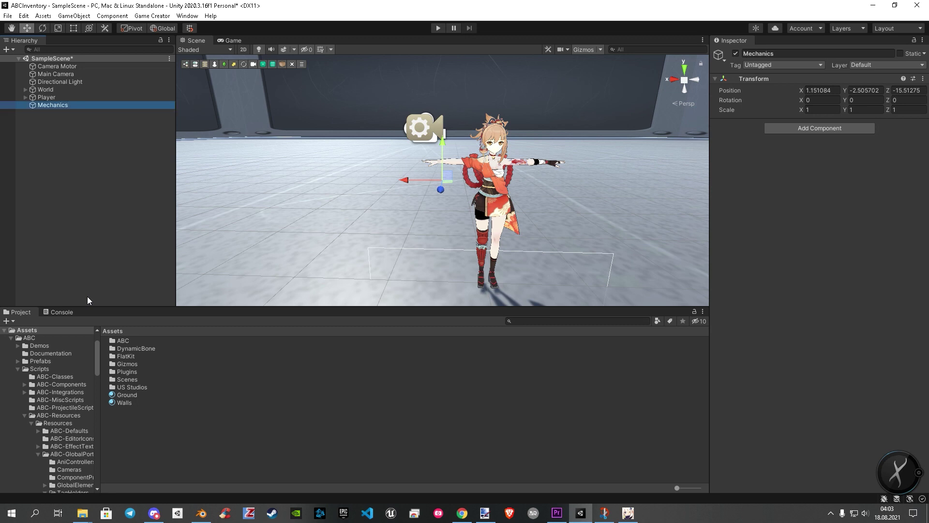
# Create two empty child objects named Triggers and Actions under the Mechanics object
pyautogui.rightClick(54, 109)
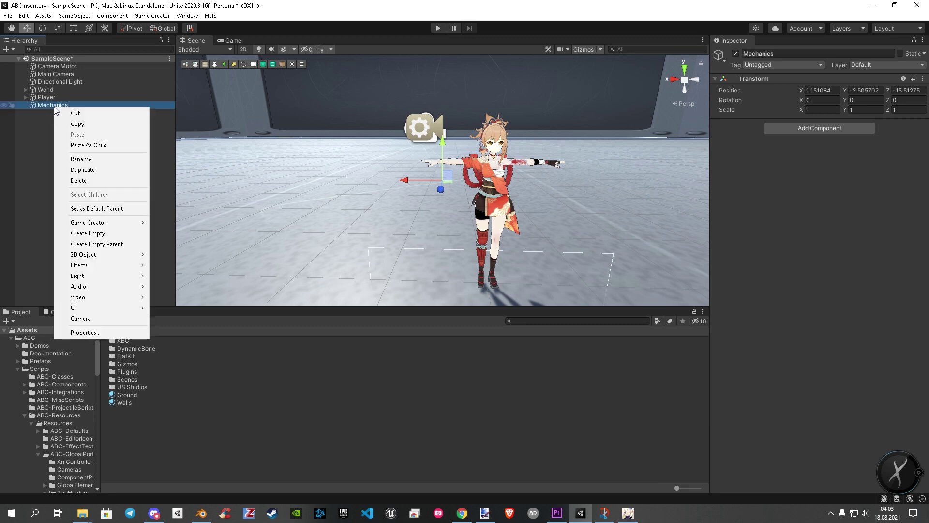
pyautogui.click(88, 232)
pyautogui.write('Triggers')
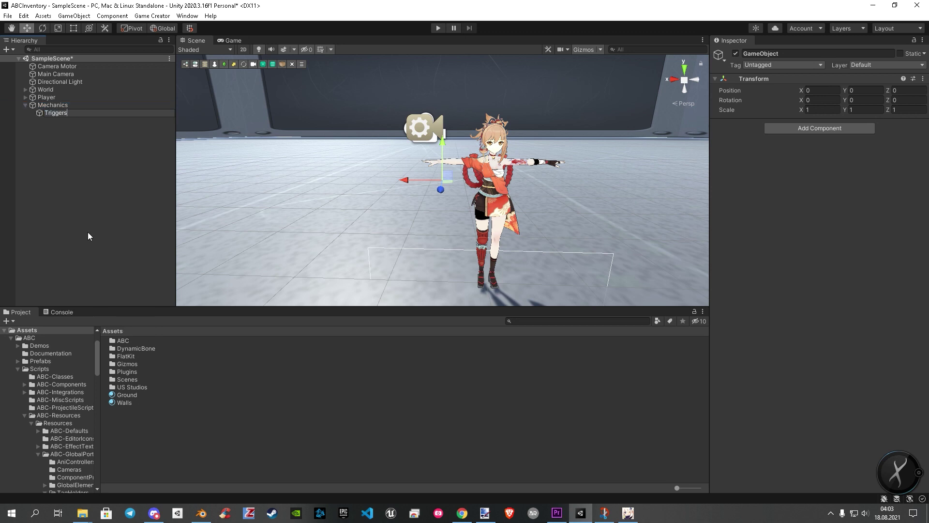
pyautogui.press('Return')
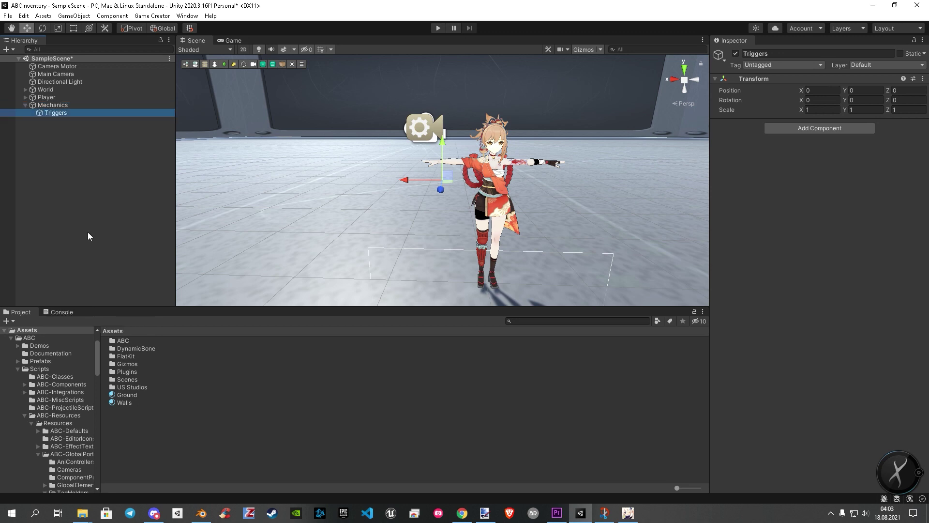
pyautogui.rightClick(55, 106)
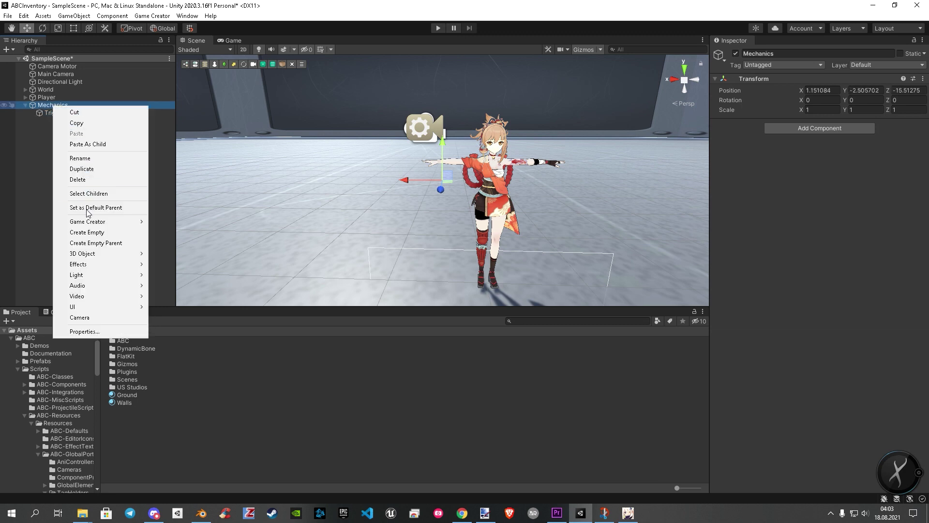
pyautogui.click(87, 232)
pyautogui.write('Actions')
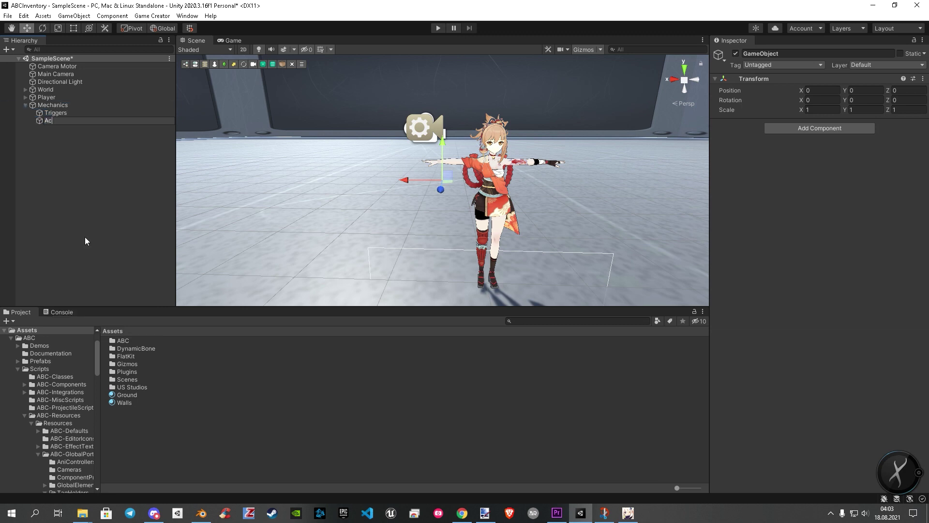
pyautogui.press('Return')
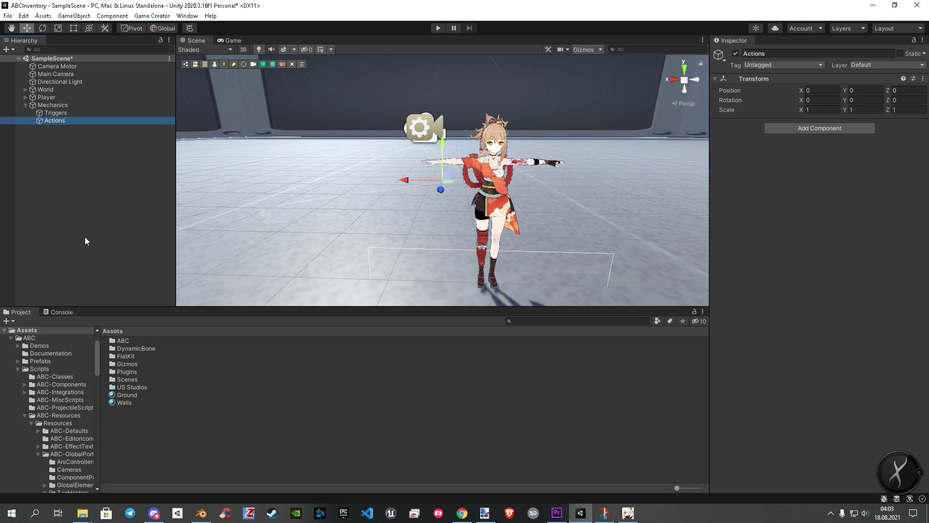
# Add a third empty child object named Conditions under the Mechanics object
pyautogui.rightClick(60, 107)
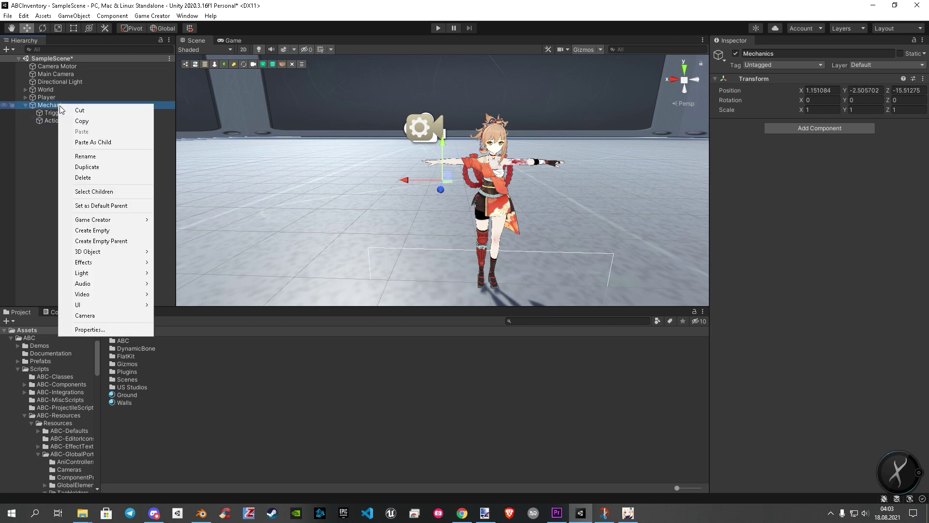
pyautogui.click(90, 228)
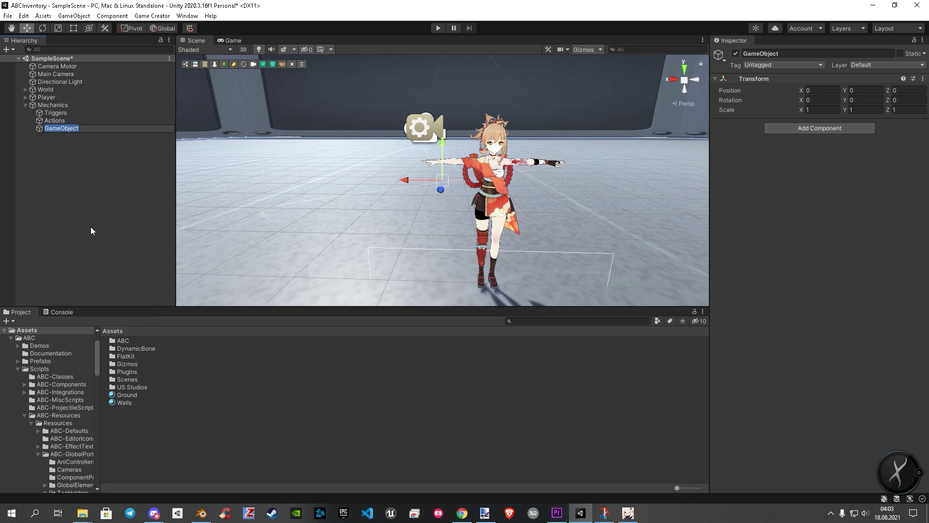
pyautogui.write('Conditions')
pyautogui.press('Return')
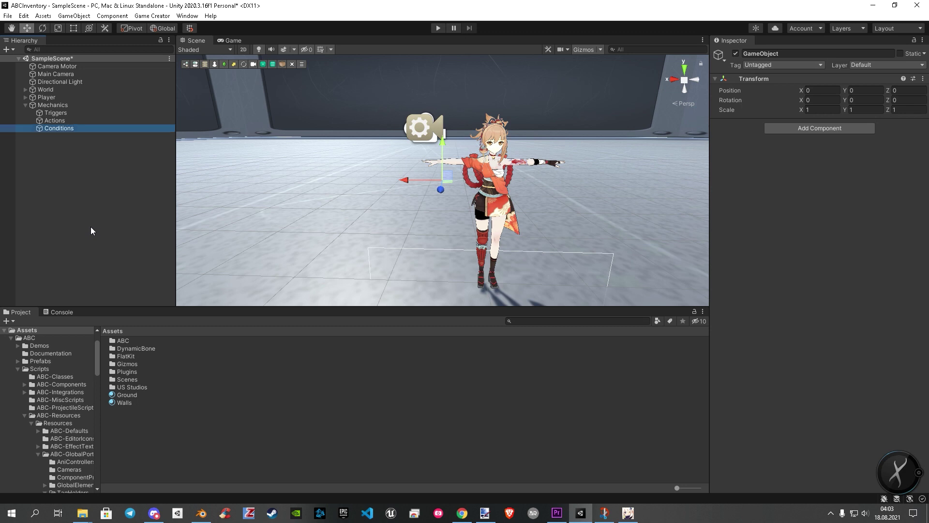
pyautogui.click(91, 226)
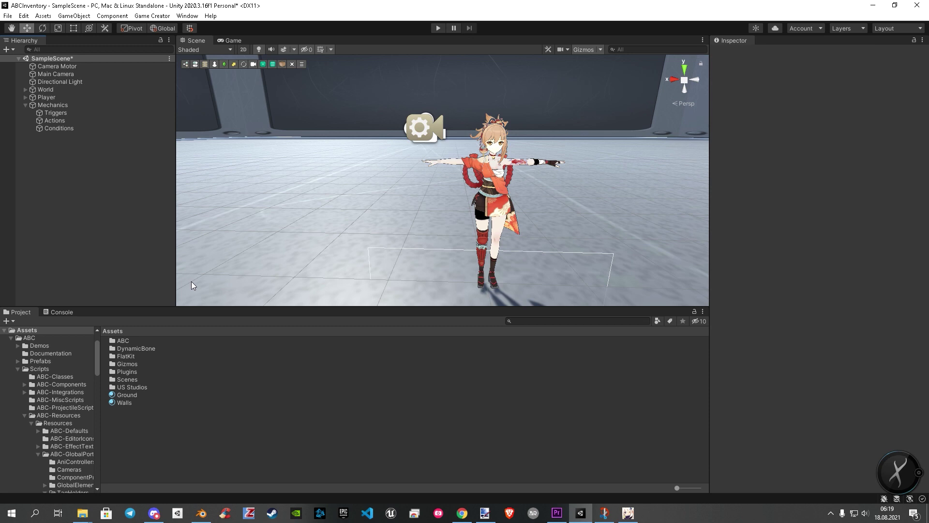
# Search the project assets for "Inventory" and add the InventoryRPG-Advanced prefab to the root of the scene
pyautogui.click(545, 321)
pyautogui.write('Inventory')
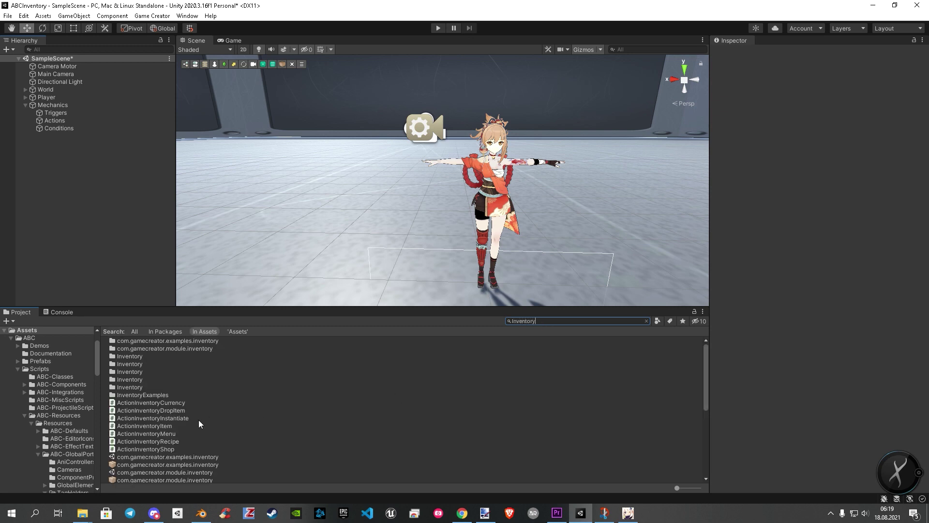
pyautogui.scroll(-6, 175, 423)
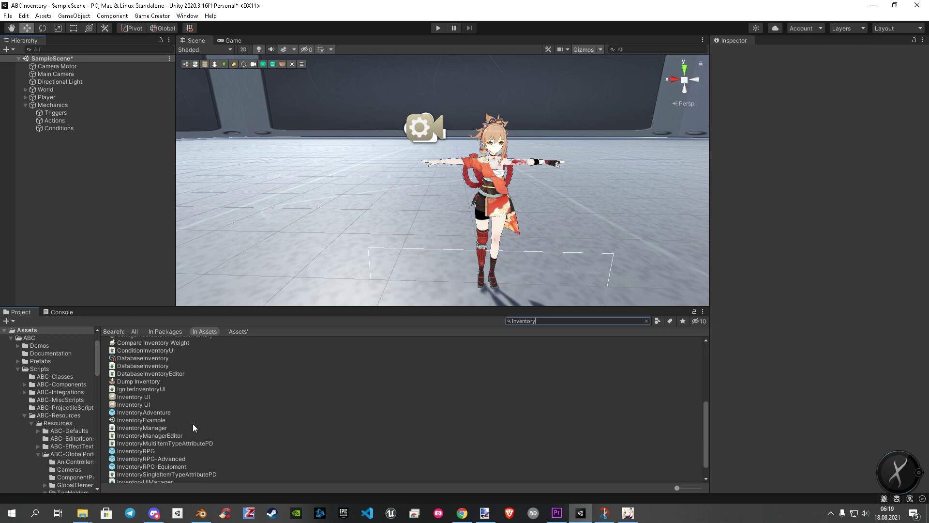
pyautogui.scroll(-1, 193, 423)
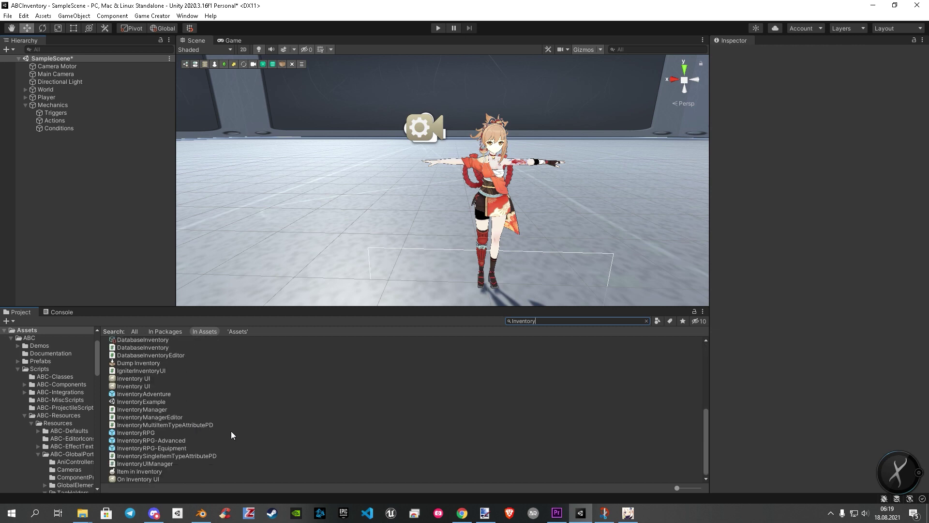
pyautogui.click(138, 440)
pyautogui.moveTo(139, 440); pyautogui.dragTo(65, 176)
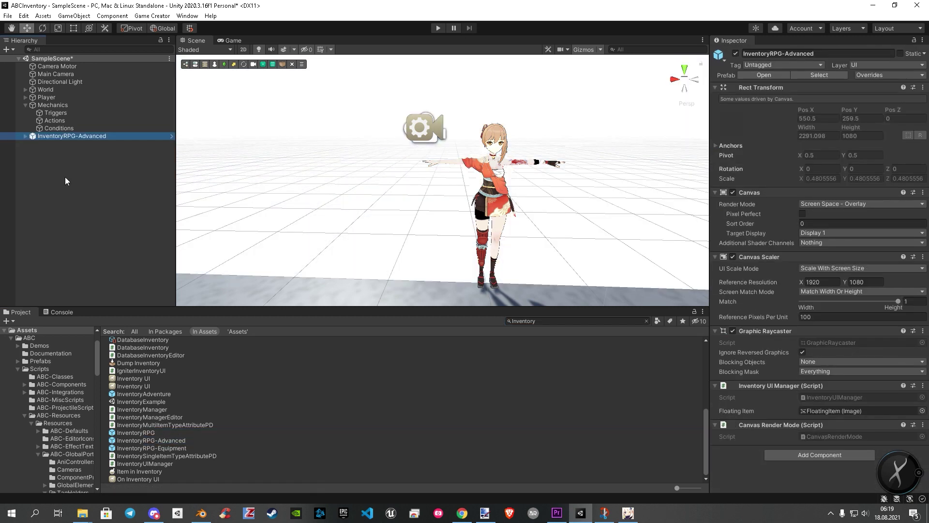
# Switch the Scene view to 2D and examine the layout of the InventoryRPG-Advanced interface
pyautogui.click(243, 50)
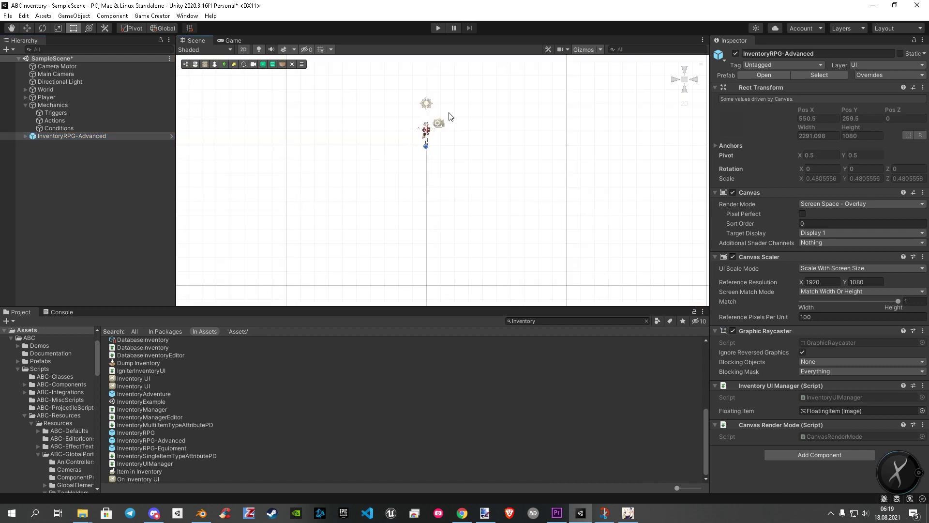
pyautogui.scroll(-10, 471, 174)
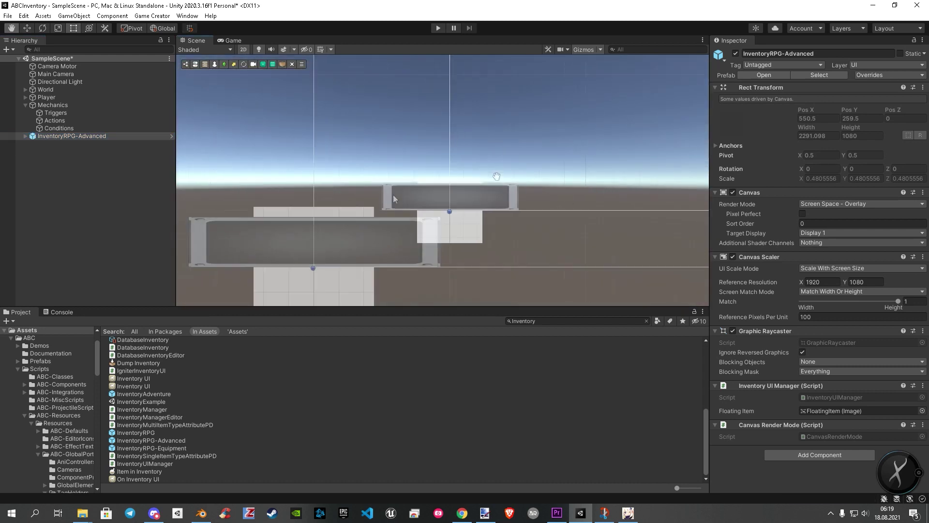
pyautogui.scroll(3, 417, 183)
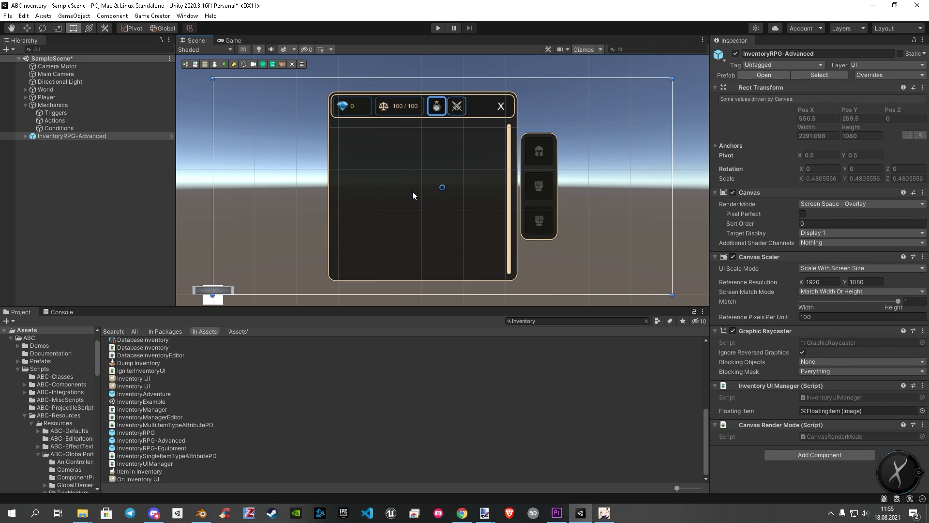
pyautogui.click(98, 187)
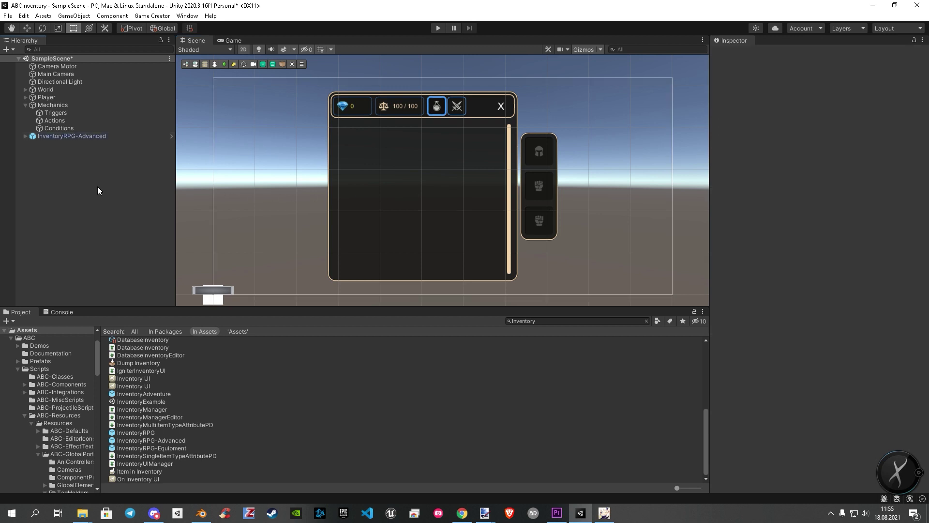
# Add Game Creator's Trigger component to the Triggers object under Mechanics
pyautogui.click(65, 113)
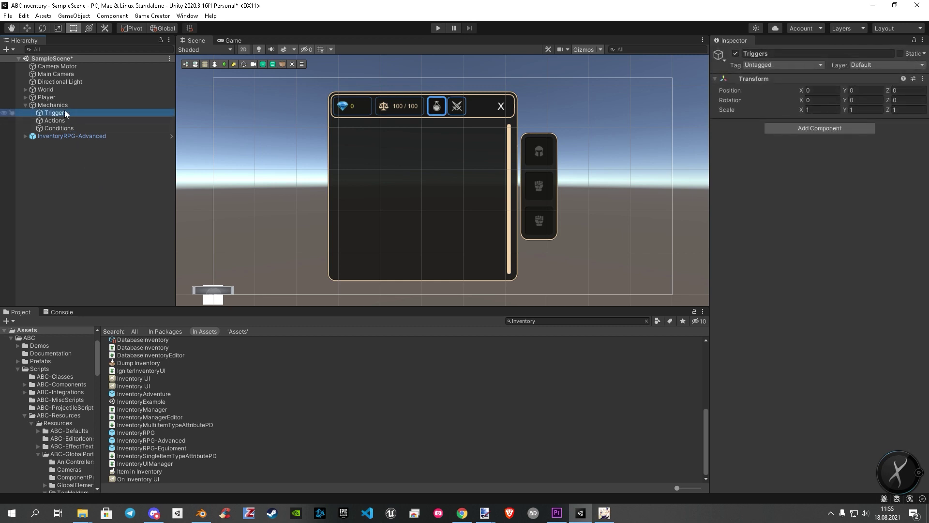
pyautogui.click(818, 129)
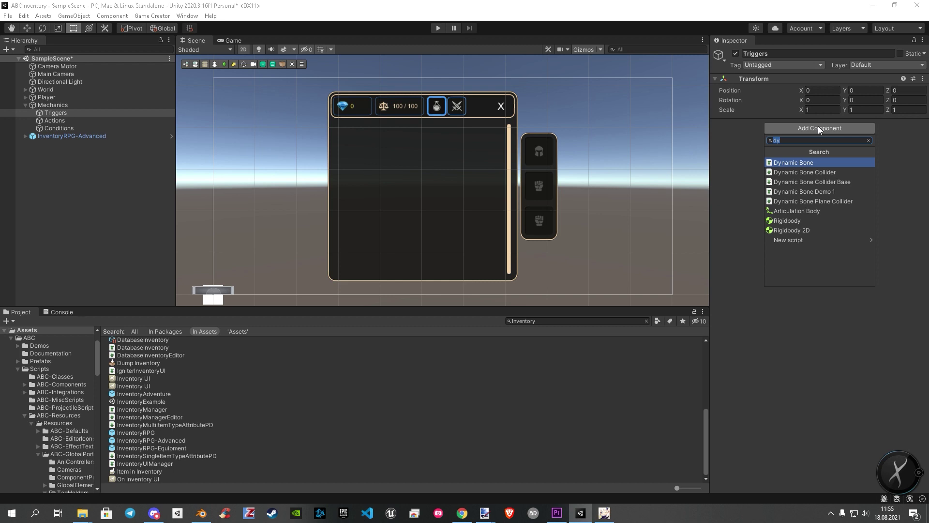
pyautogui.write('Trigg')
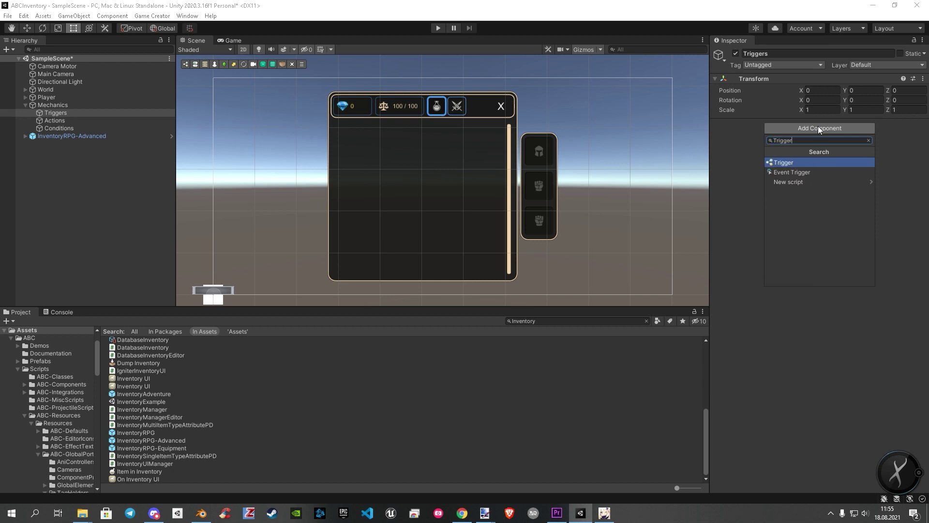
pyautogui.write('er')
pyautogui.click(789, 160)
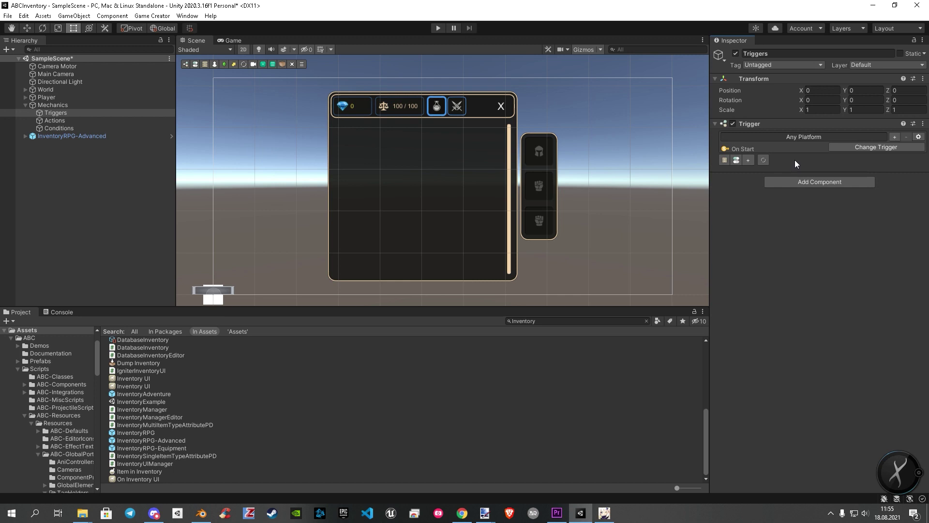
# Change the trigger on the Triggers object to On Key Down with the key code I
pyautogui.click(867, 147)
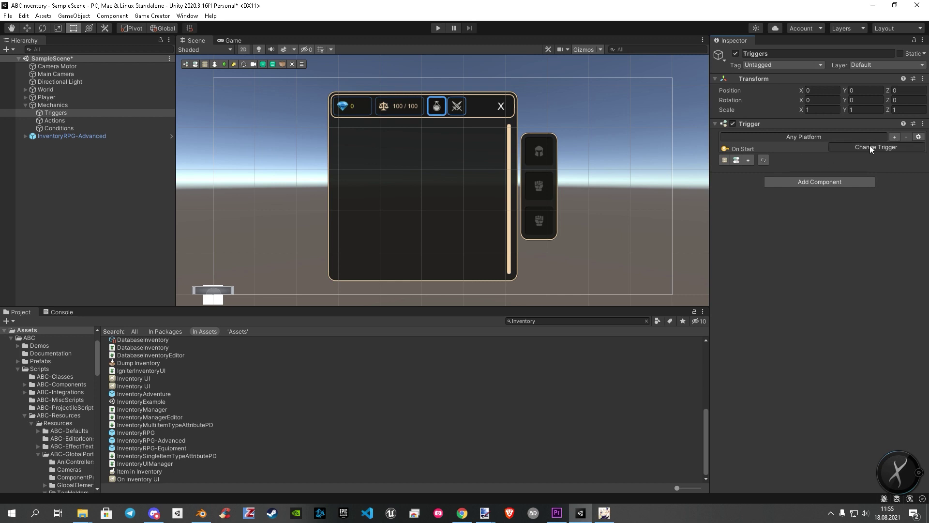
pyautogui.click(847, 222)
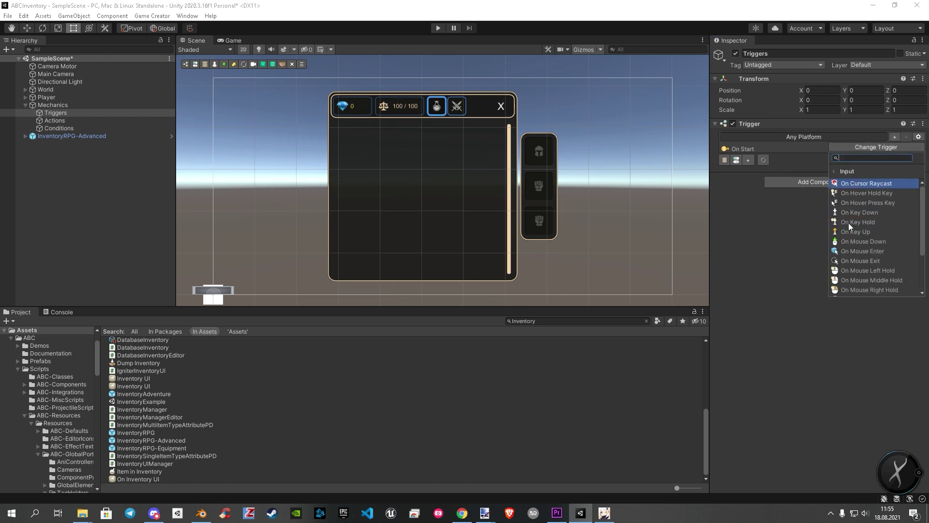
pyautogui.click(860, 213)
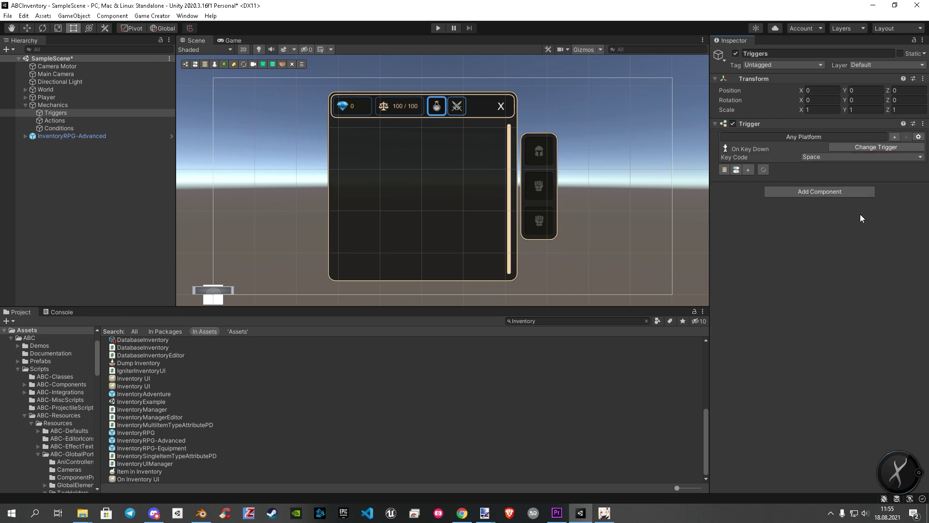
pyautogui.click(849, 157)
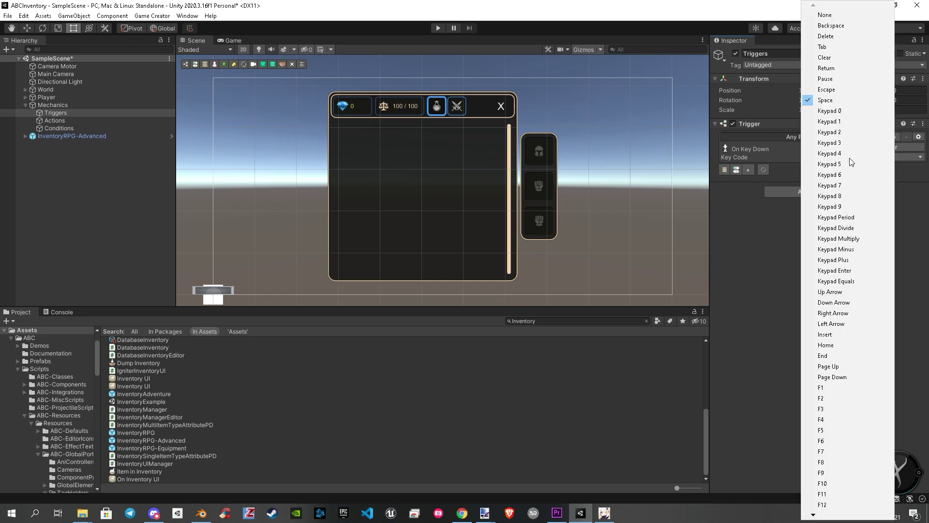
pyautogui.press('i')
pyautogui.press('i')
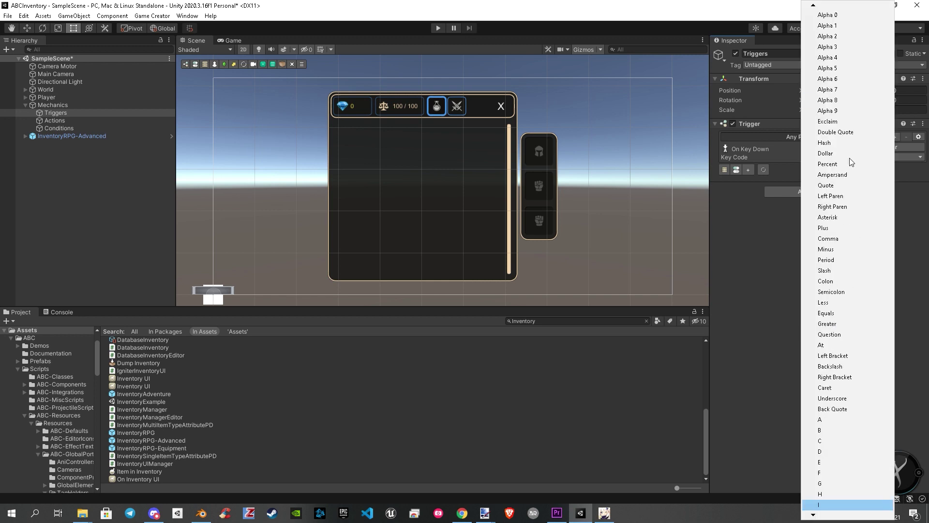
pyautogui.click(821, 508)
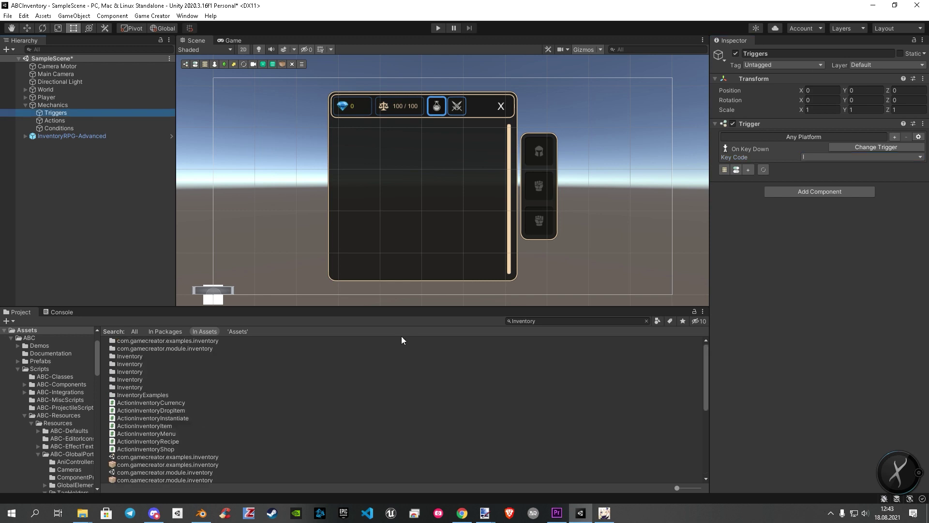
# Unpack the InventoryRPG-Advanced prefab instance in the scene
pyautogui.click(61, 135)
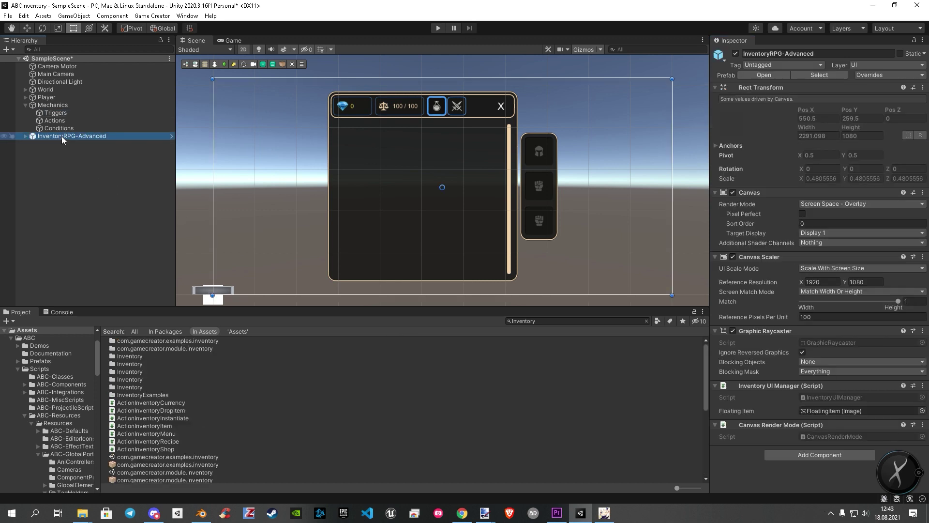
pyautogui.rightClick(63, 136)
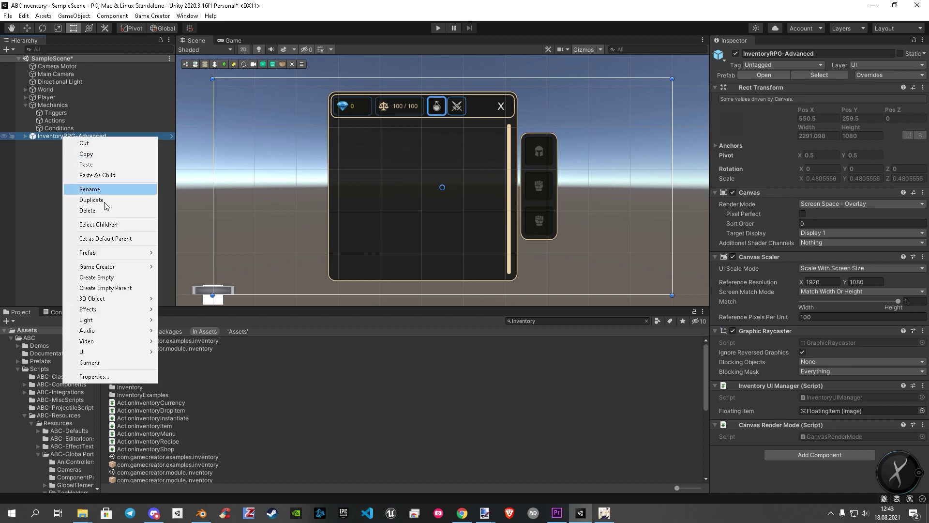
pyautogui.moveTo(145, 252)
pyautogui.click(199, 307)
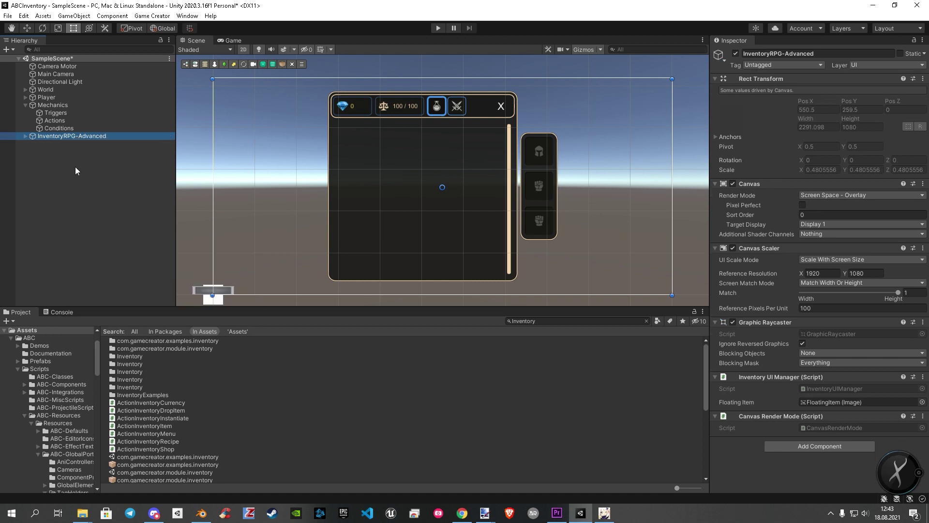
# Remove the Animator component from InventoryRPG-Advanced's Inventory child and deactivate the InventoryRPG-Advanced object
pyautogui.click(26, 136)
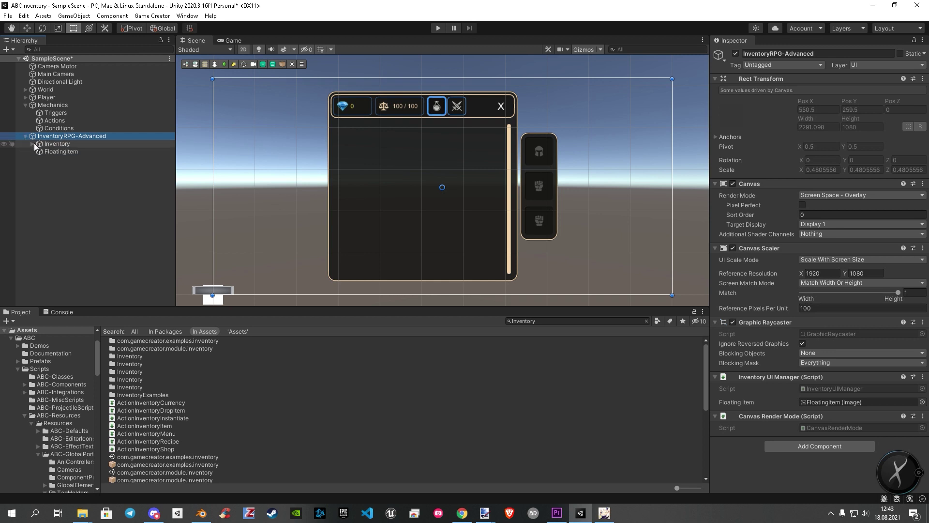
pyautogui.click(59, 144)
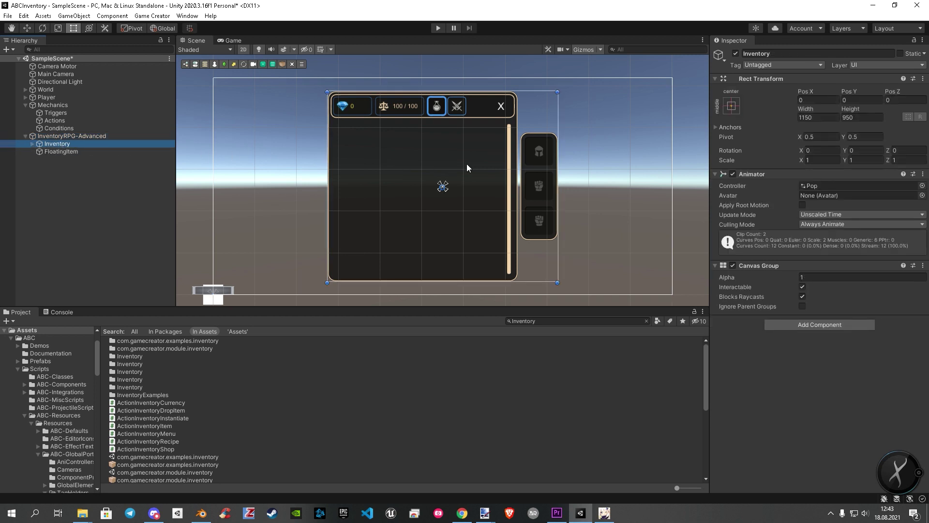
pyautogui.click(922, 175)
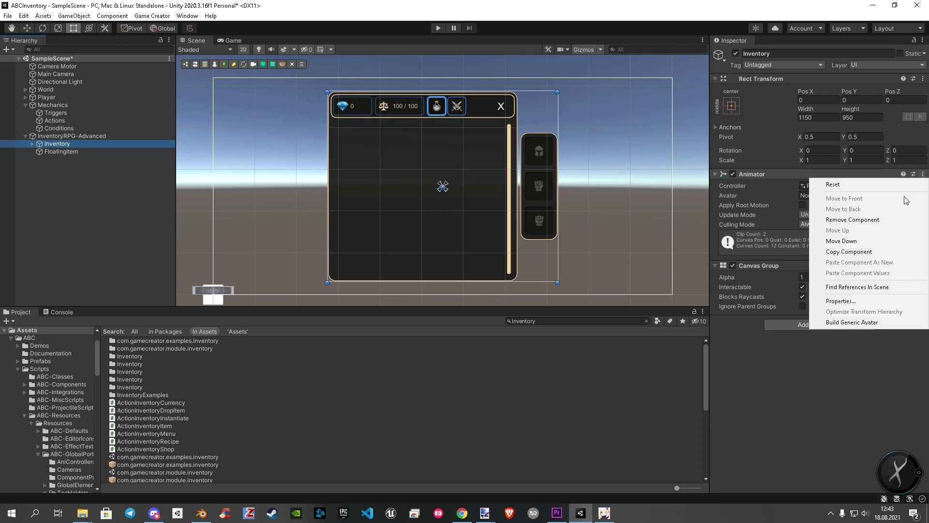
pyautogui.click(879, 222)
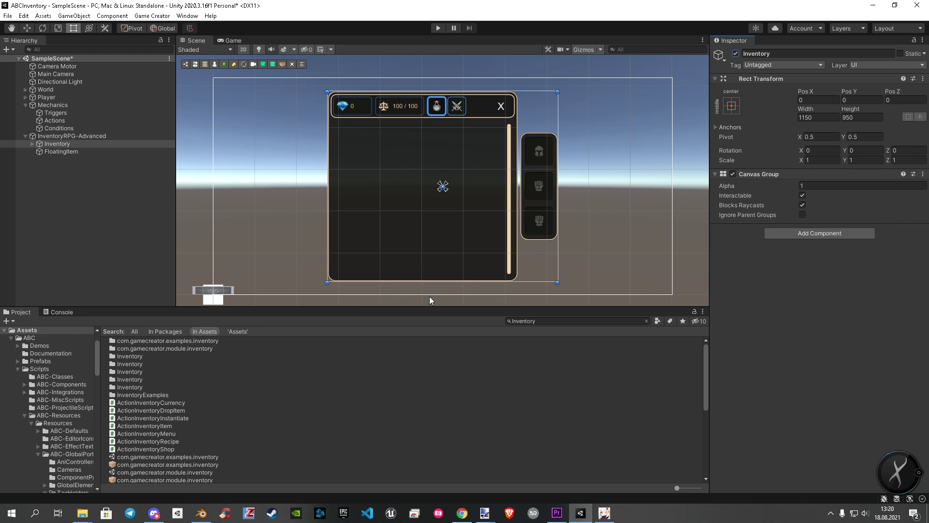
pyautogui.click(71, 135)
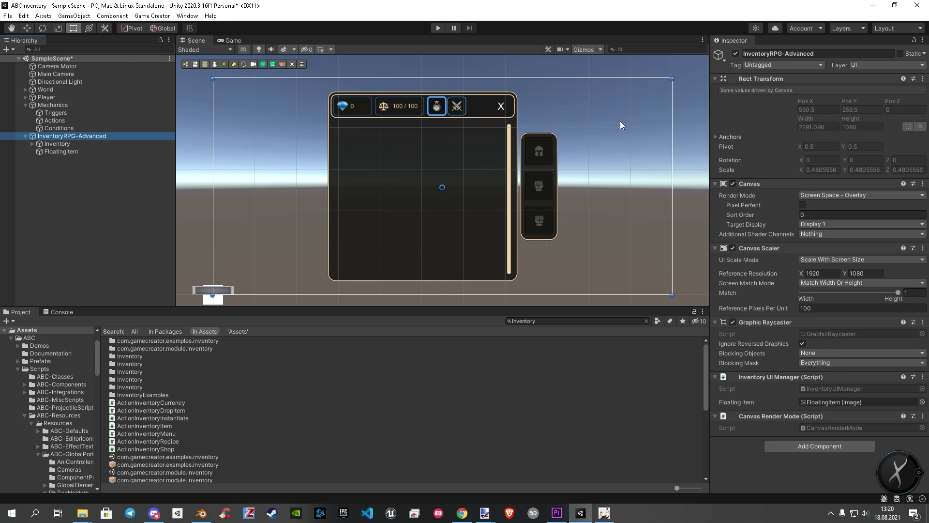
pyautogui.click(735, 53)
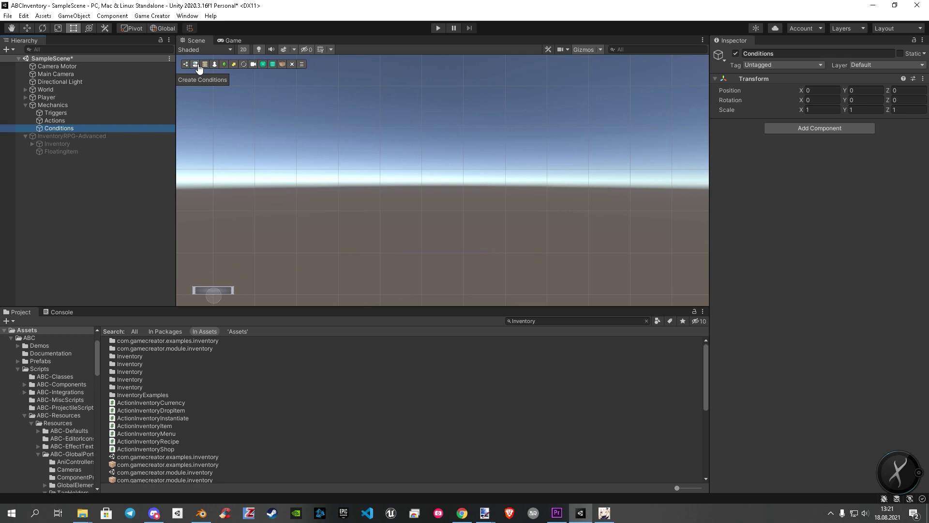
# Create a Game Creator Conditions object under the Conditions object and rename it Inventory
pyautogui.click(195, 65)
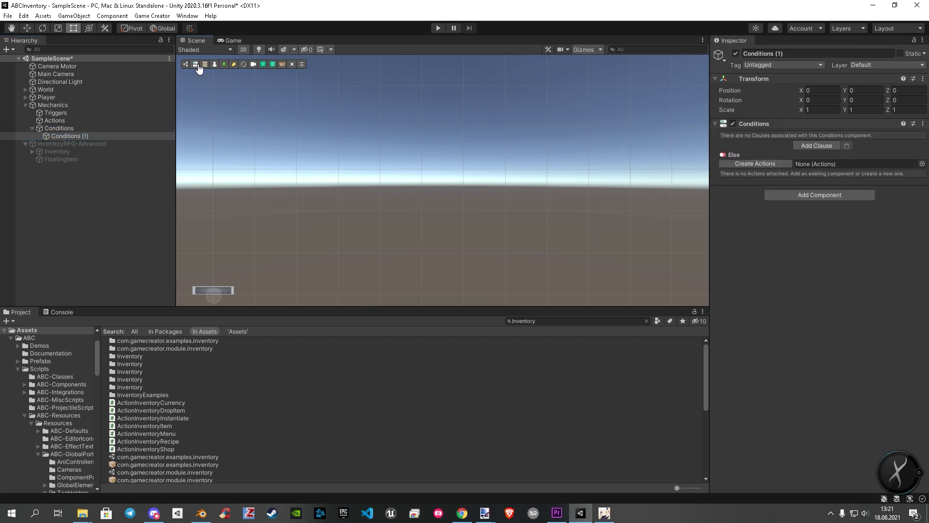
pyautogui.click(79, 135)
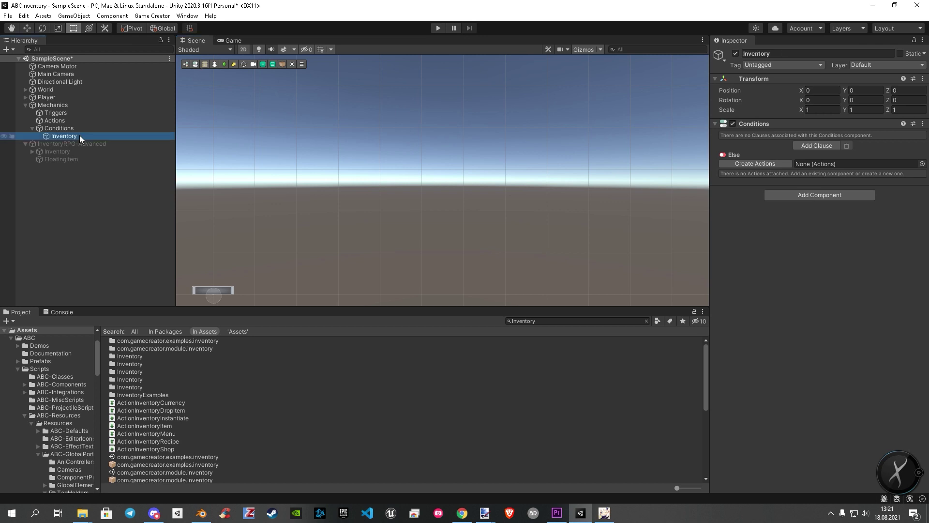
pyautogui.moveTo(395, 130); pyautogui.dragTo(383, 144, button='middle')
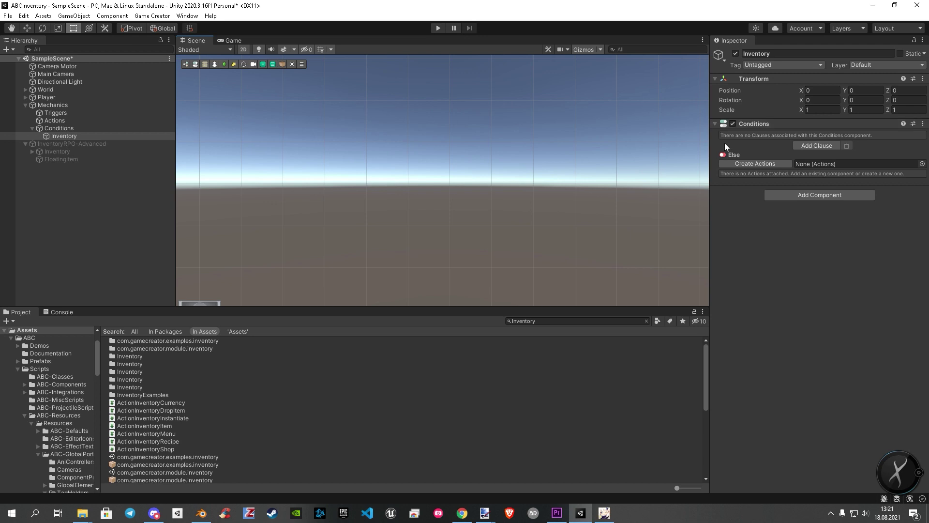
# Add a clause to the Inventory conditions with the description "Inventory Open/Close"
pyautogui.click(809, 146)
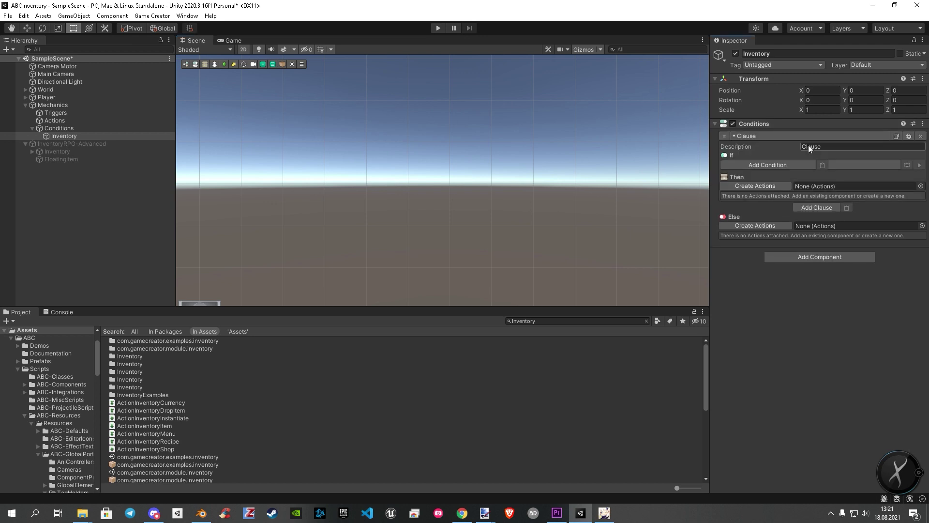
pyautogui.doubleClick(824, 145)
pyautogui.write('Inventory Open/Close')
# Add a GameObject Active condition to the clause, targeting InventoryRPG-Advanced with Is Active switched off
pyautogui.click(765, 164)
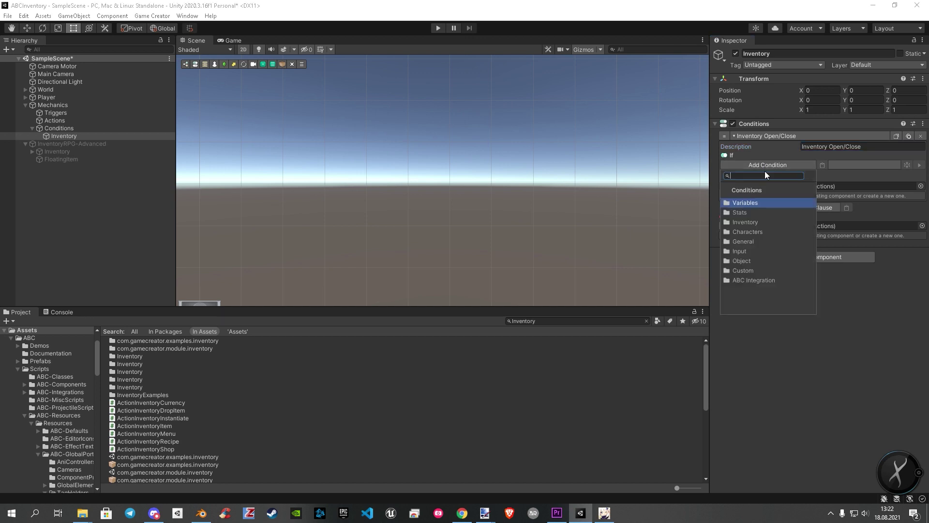
pyautogui.click(750, 260)
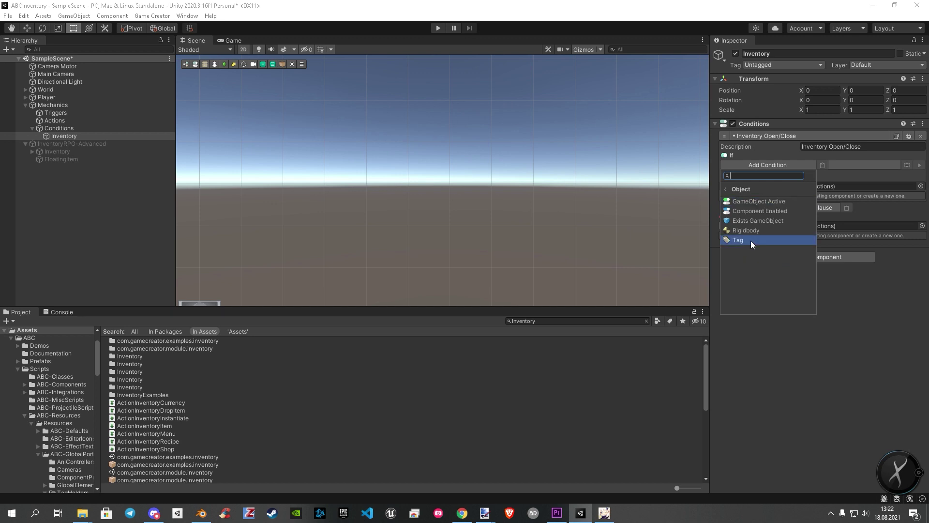
pyautogui.click(753, 201)
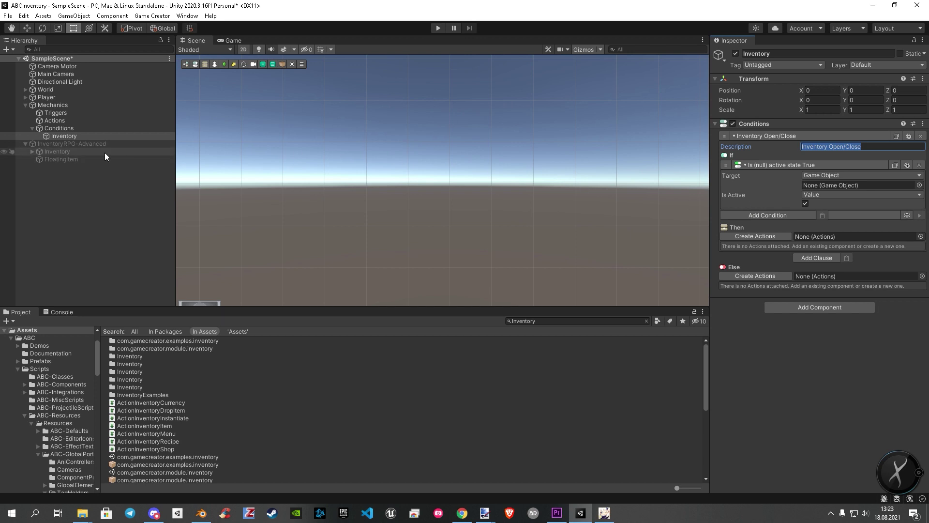
pyautogui.moveTo(102, 144); pyautogui.dragTo(875, 185)
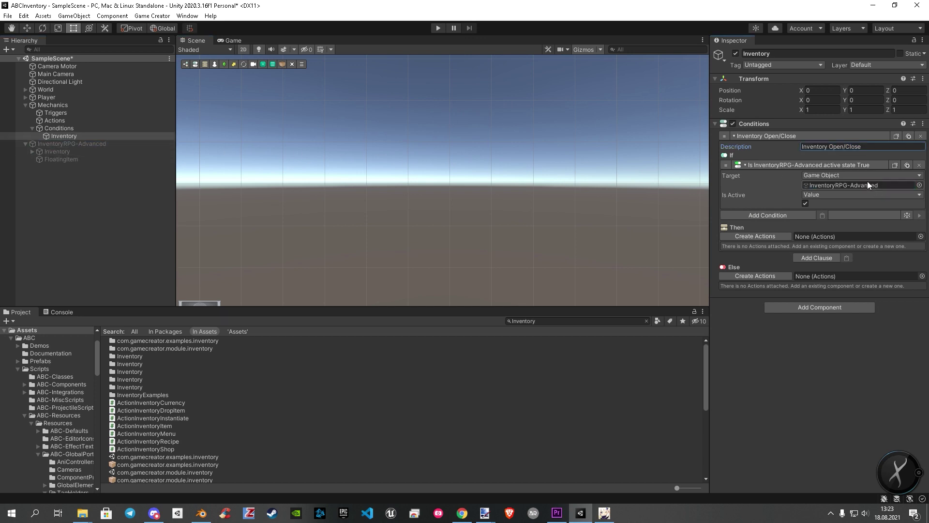
pyautogui.click(805, 203)
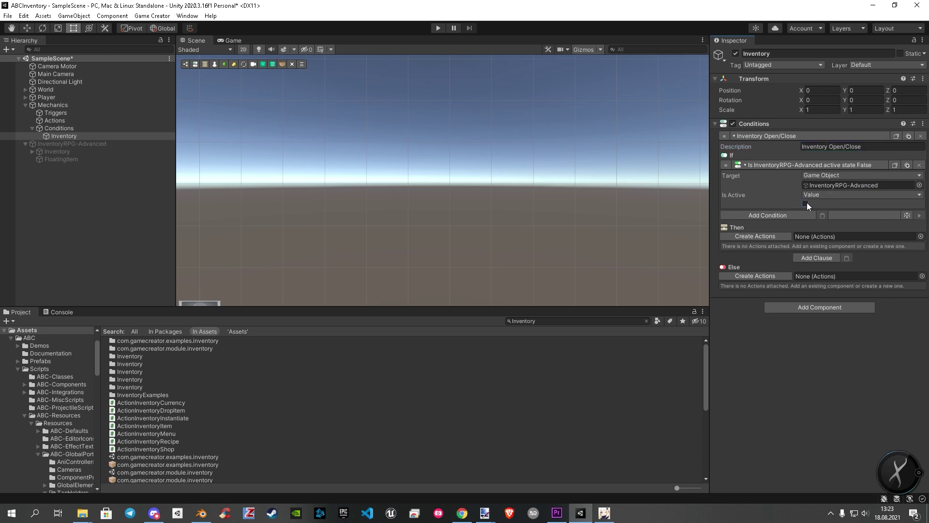
# Create actions for the clause's Then branch and add a Set Active action that activates InventoryRPG-Advanced
pyautogui.click(784, 236)
pyautogui.click(794, 246)
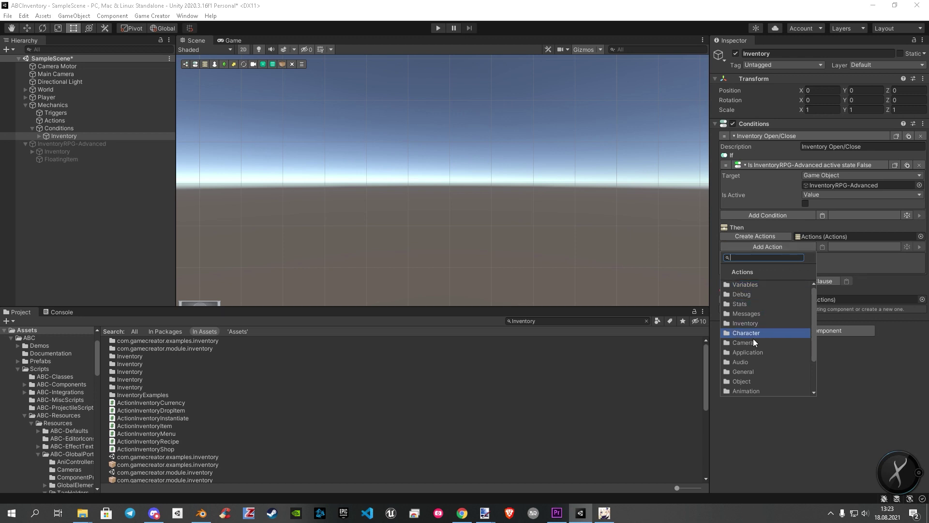
pyautogui.click(746, 380)
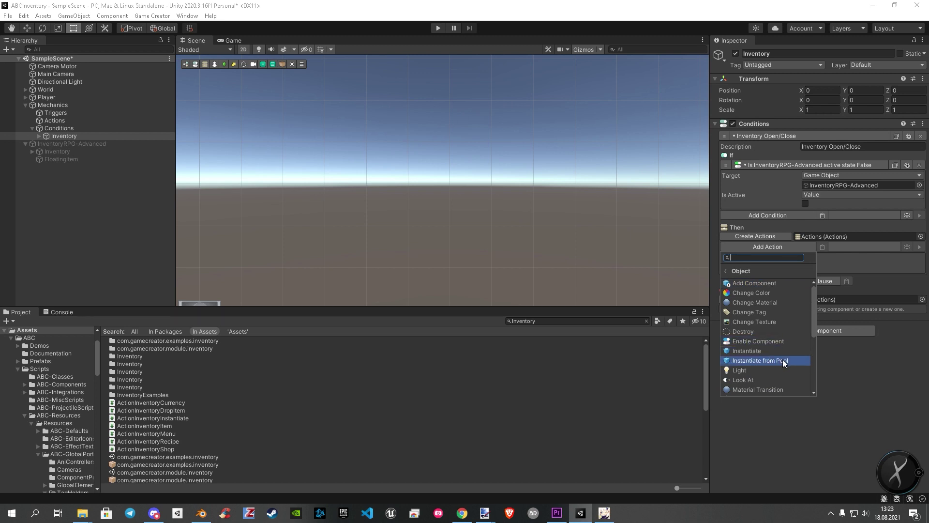
pyautogui.scroll(-5, 796, 361)
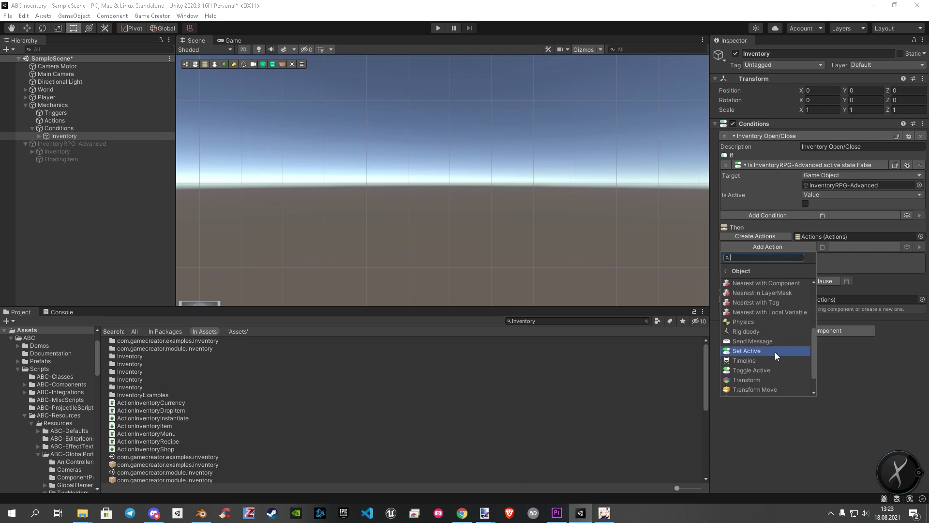
pyautogui.click(774, 352)
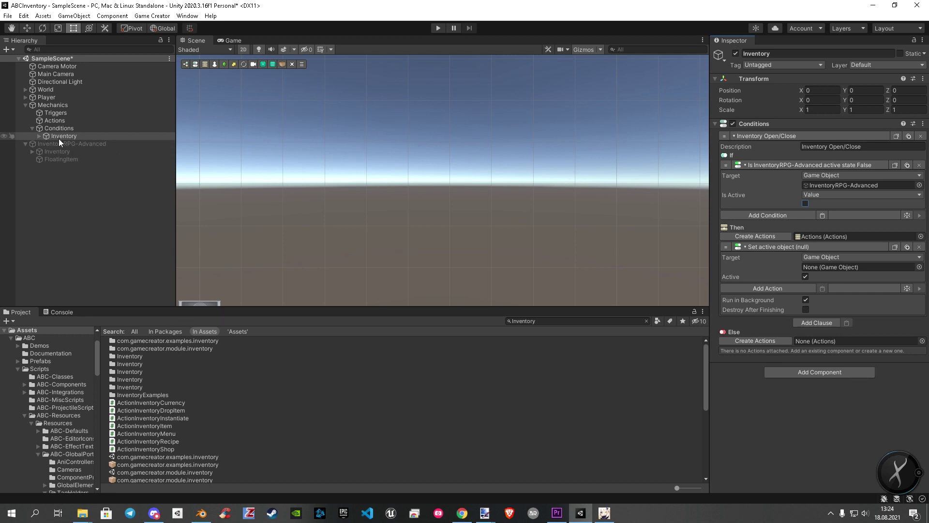
pyautogui.moveTo(70, 144); pyautogui.dragTo(837, 267)
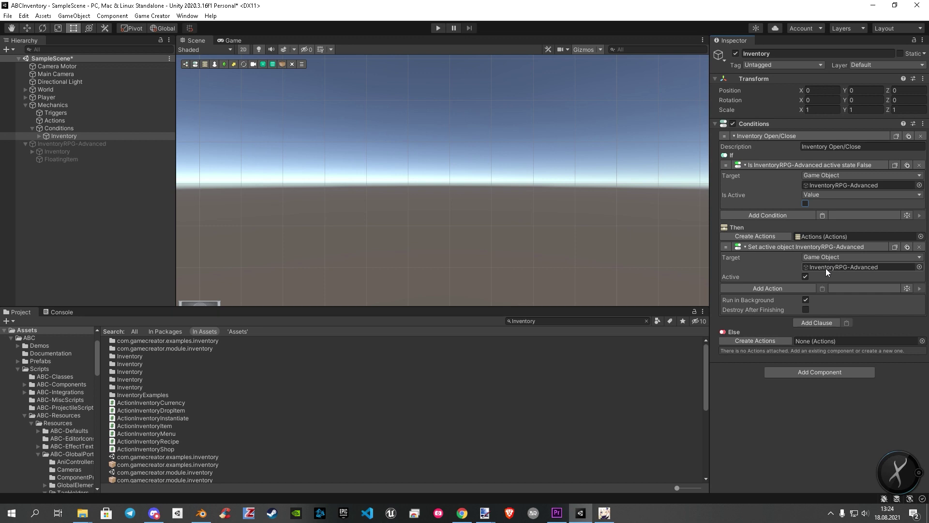
# Create actions for the Else branch, paste the Set Active action for InventoryRPG-Advanced and switch its Active option off
pyautogui.click(764, 340)
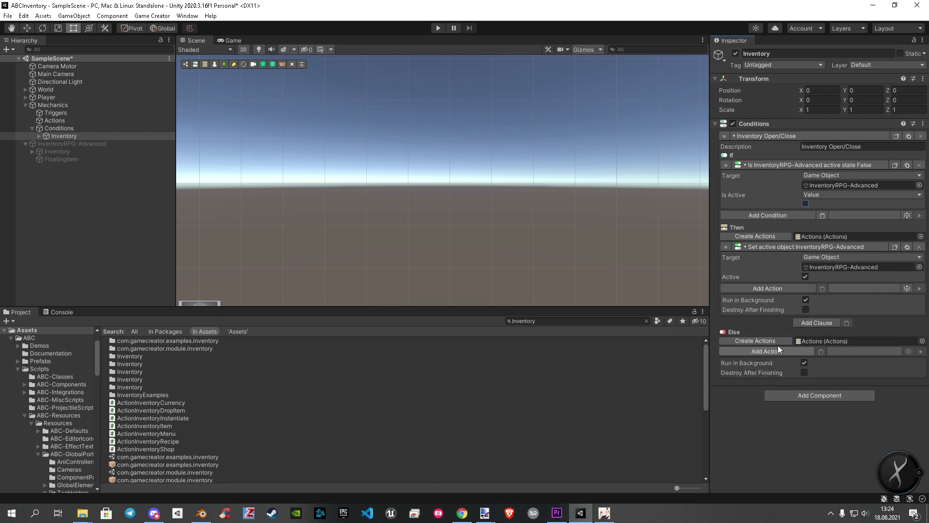
pyautogui.click(820, 352)
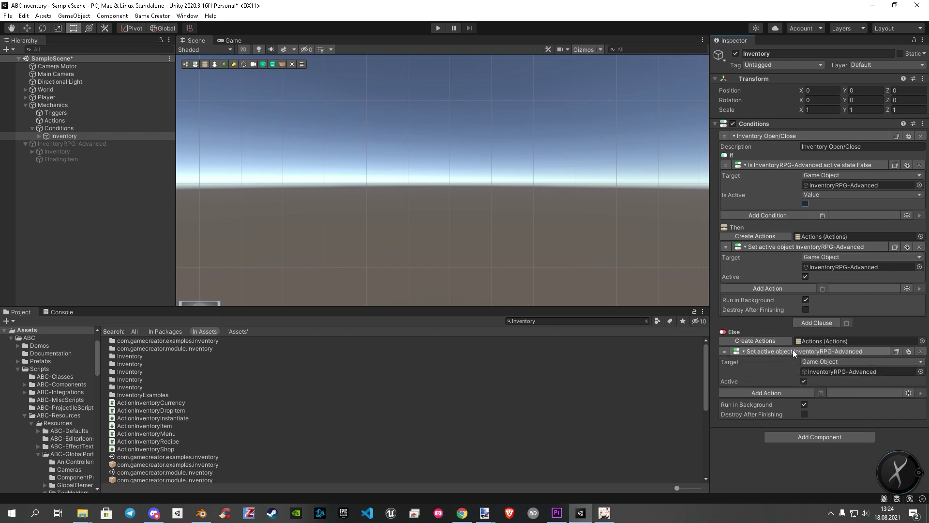
pyautogui.click(803, 381)
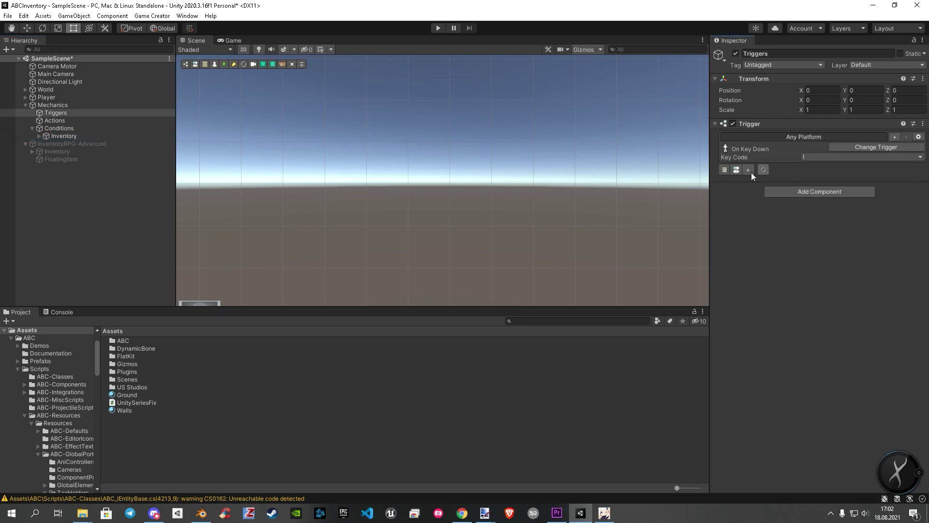
# Add a conditions slot to the I-key trigger, assign the Inventory conditions to it and delete the surplus Conditions (1) object
pyautogui.click(737, 170)
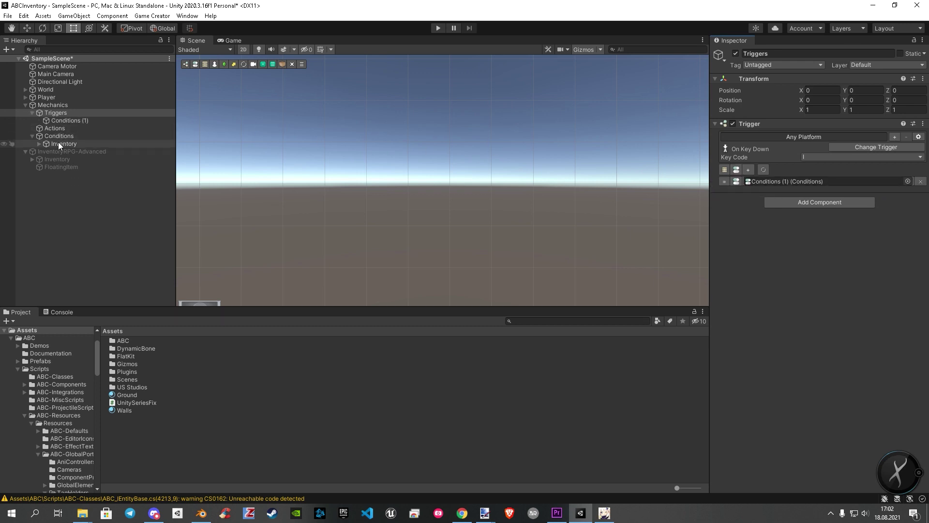
pyautogui.moveTo(58, 147); pyautogui.dragTo(806, 181)
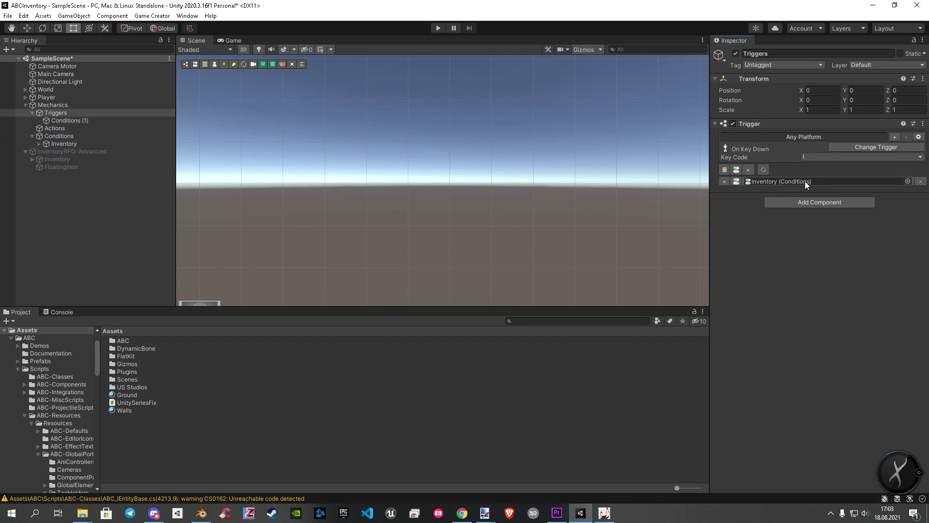
pyautogui.click(56, 121)
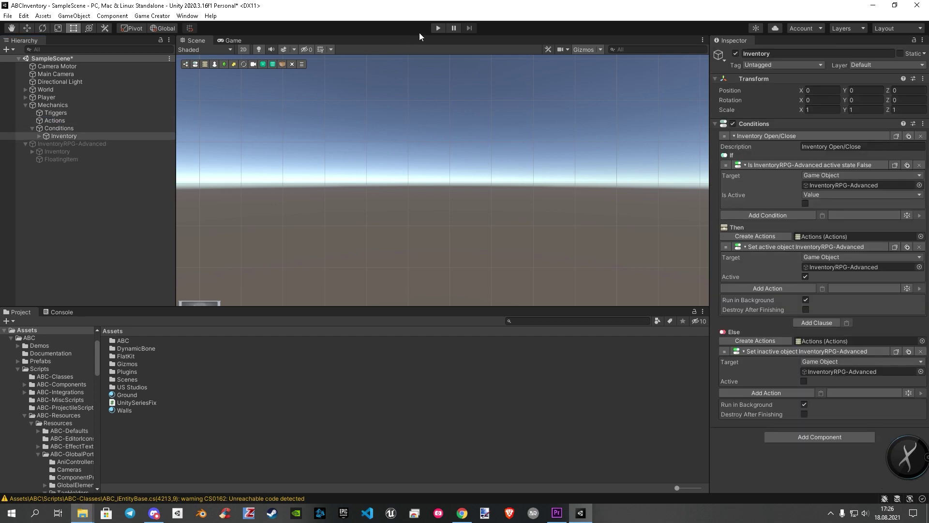
# Run the scene and toggle the inventory open and closed several times to test the I-key trigger
pyautogui.click(440, 28)
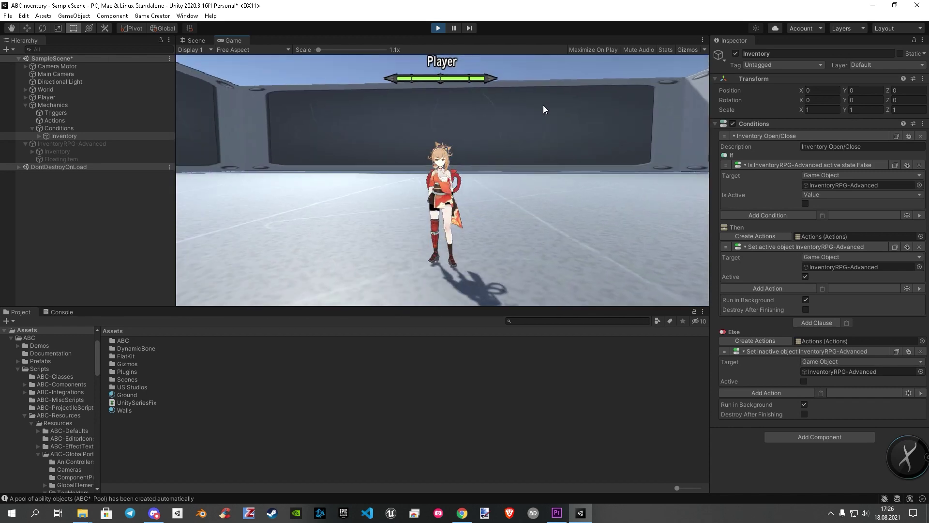
pyautogui.press('i')
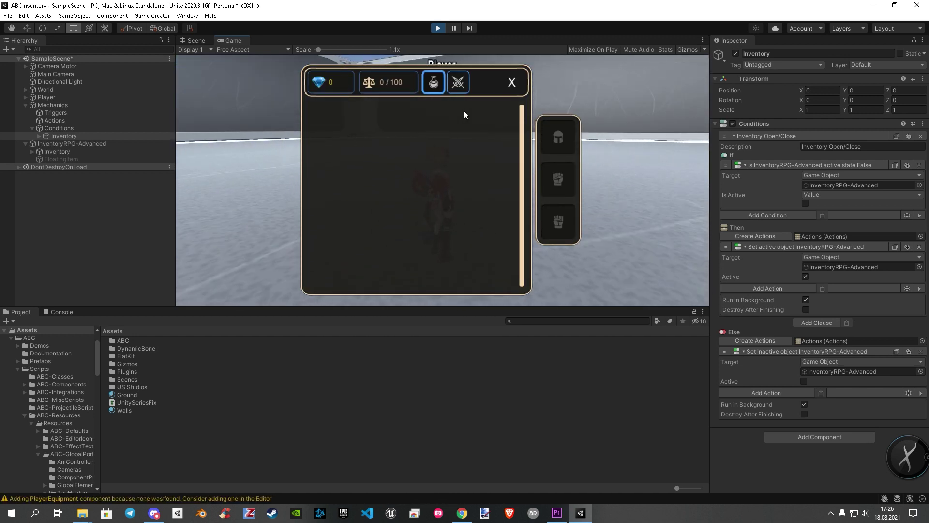
pyautogui.press('i')
pyautogui.press('i')
pyautogui.press('i')
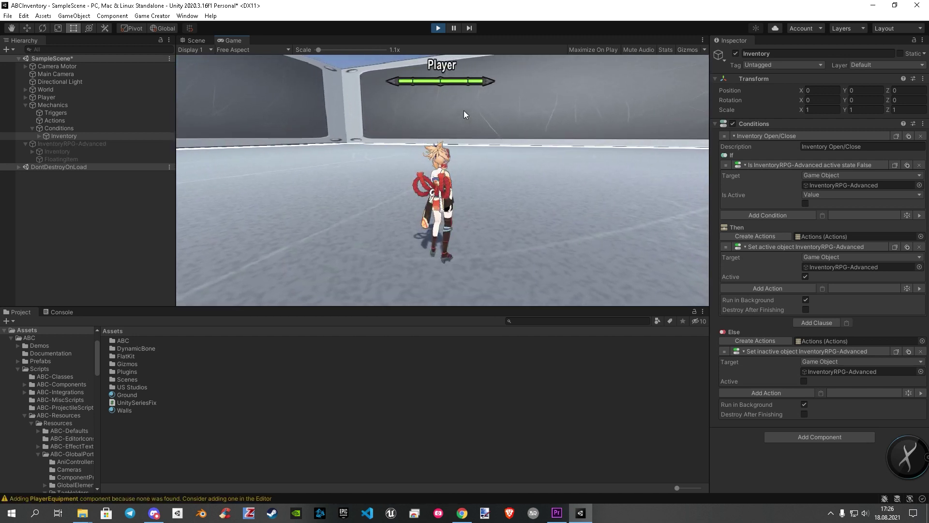
pyautogui.press('i')
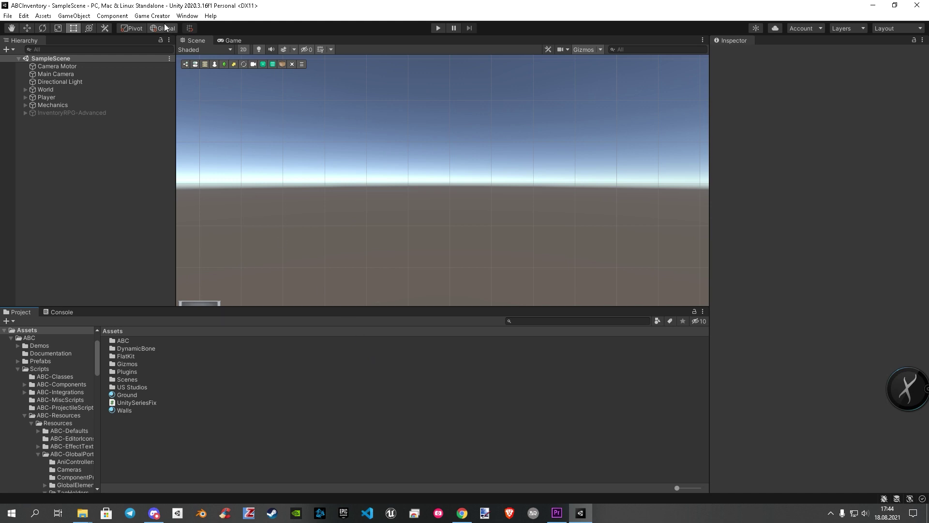
# Define inventory item type ID 11 in the Game Creator preferences with the path ABC/Equipment and the name Weapon
pyautogui.click(153, 16)
pyautogui.click(171, 74)
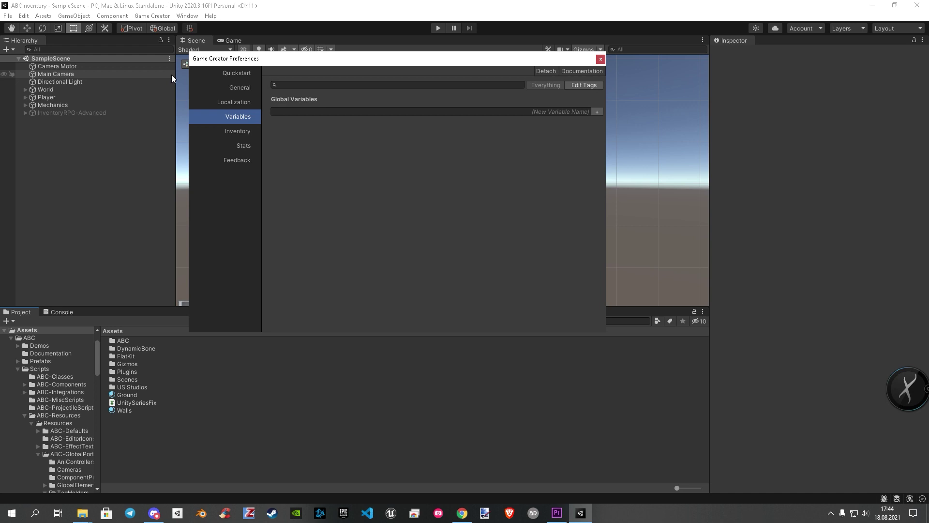
pyautogui.click(244, 134)
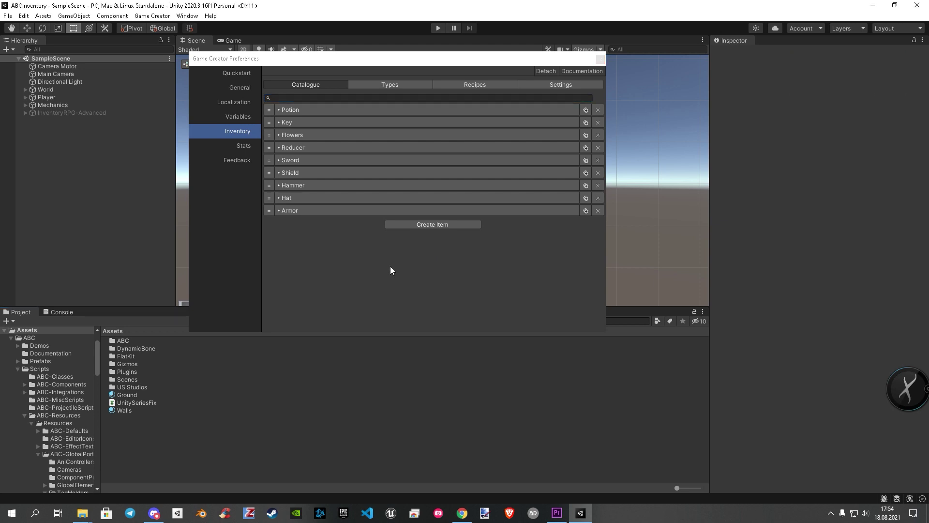
pyautogui.click(390, 85)
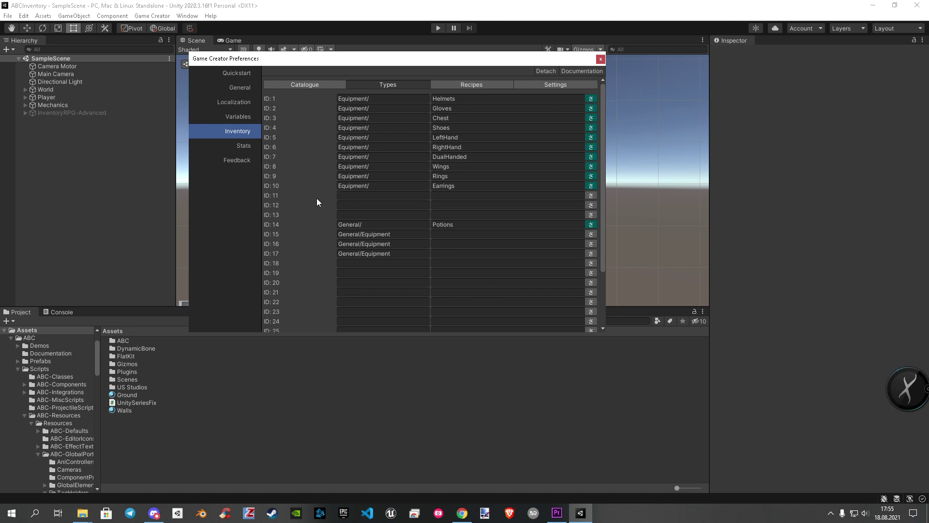
pyautogui.click(349, 197)
pyautogui.write('ABC/Equipment')
pyautogui.click(441, 199)
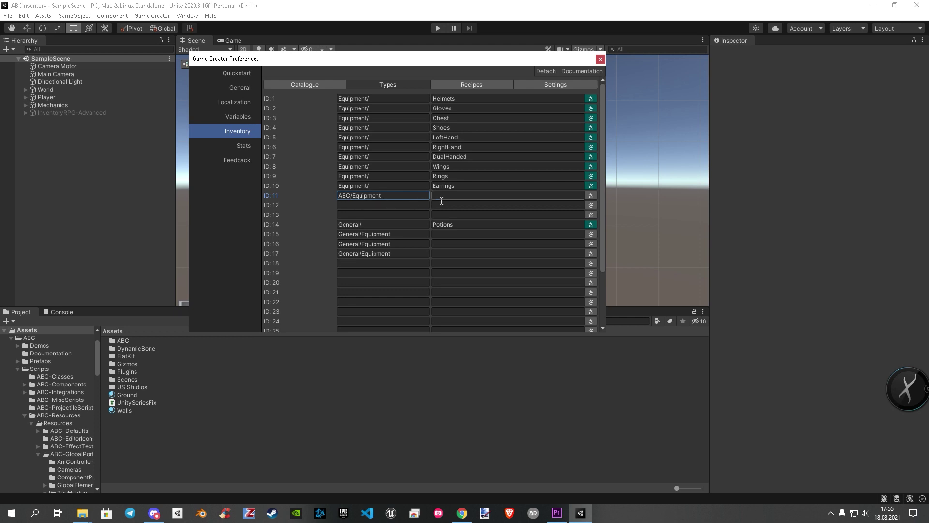
pyautogui.write('Weapon')
pyautogui.click(312, 204)
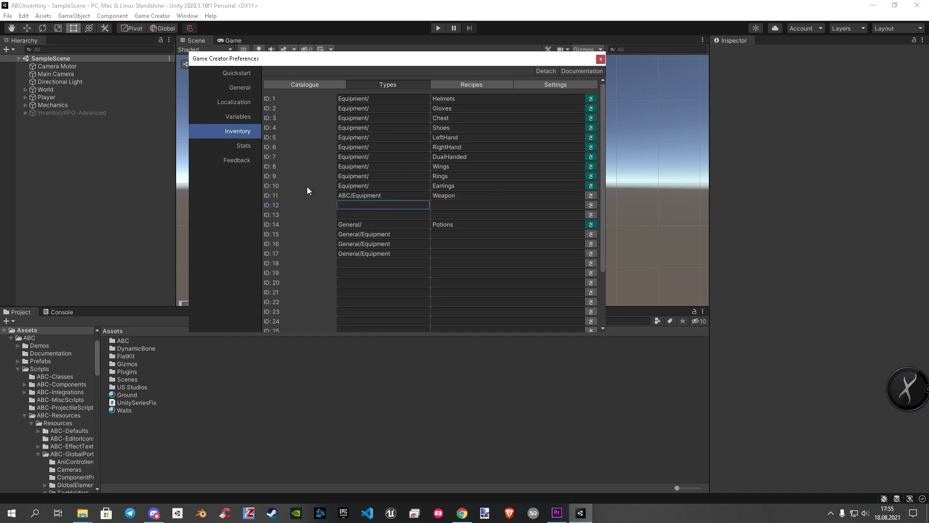
pyautogui.click(307, 187)
pyautogui.click(297, 194)
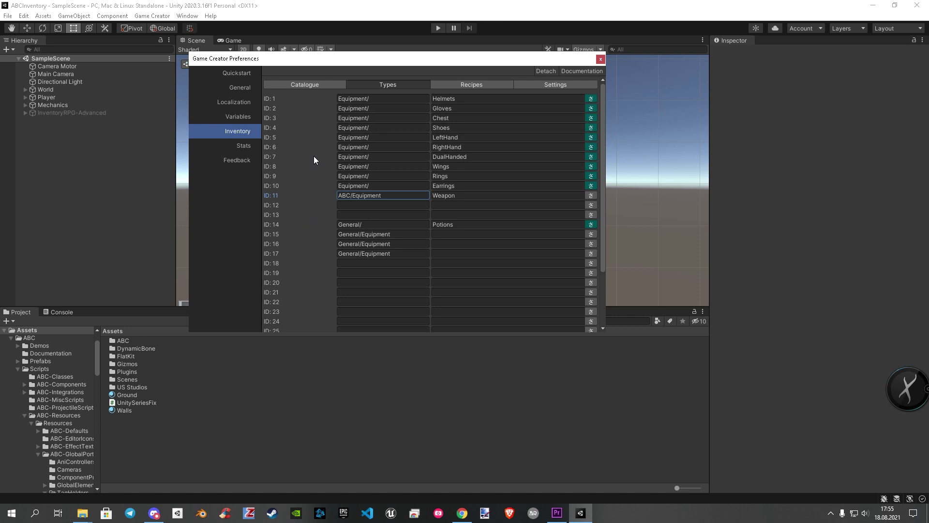
# Duplicate the Sword item in the inventory catalogue and move the copy to the end of the list
pyautogui.click(300, 86)
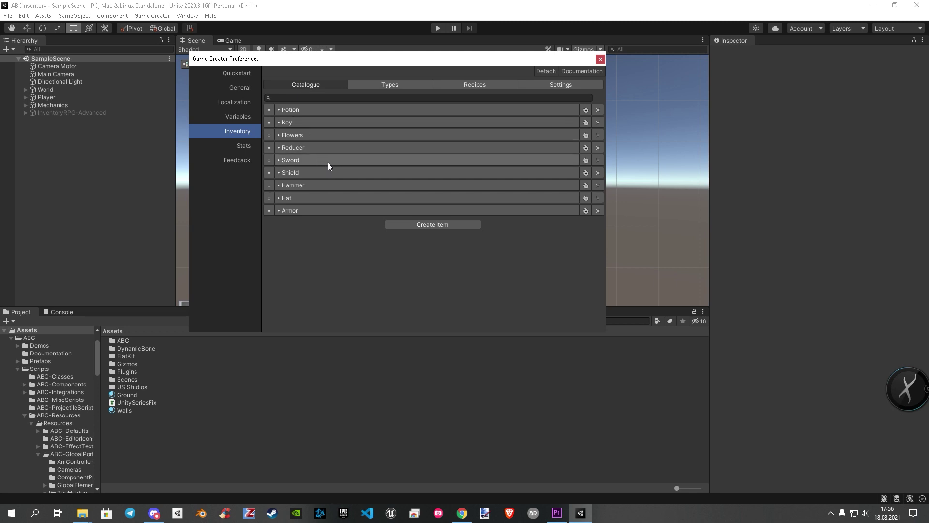
pyautogui.click(586, 160)
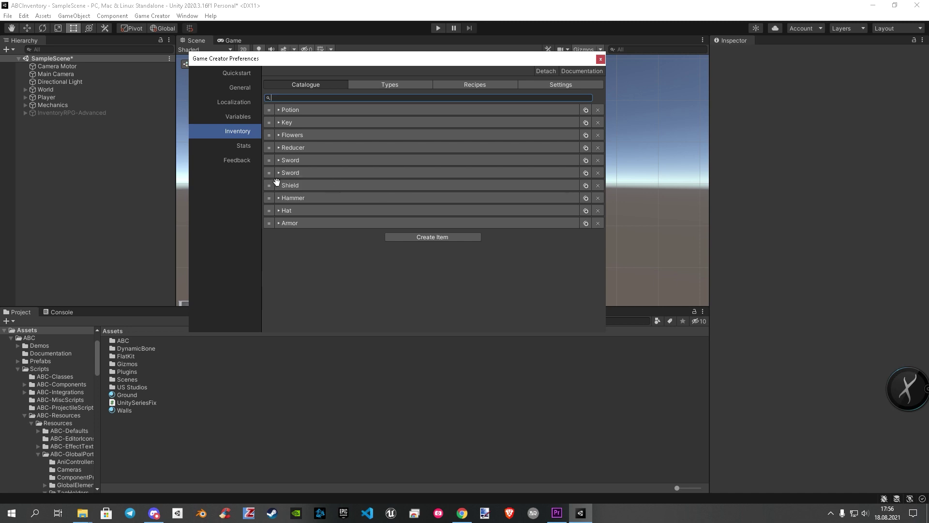
pyautogui.moveTo(274, 184); pyautogui.dragTo(273, 198)
pyautogui.moveTo(272, 231); pyautogui.dragTo(271, 231)
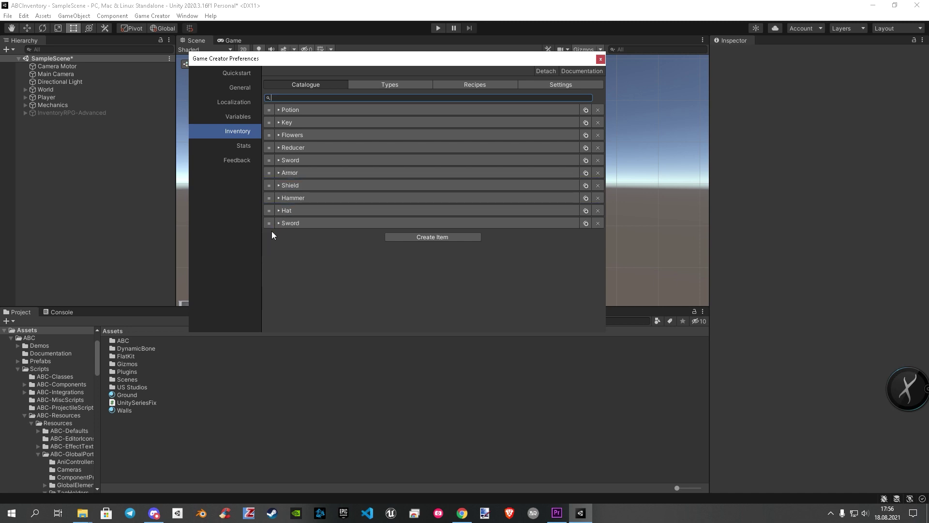
# Expand the Sword item at the end of the catalogue and rename it ABC Weapon
pyautogui.click(322, 223)
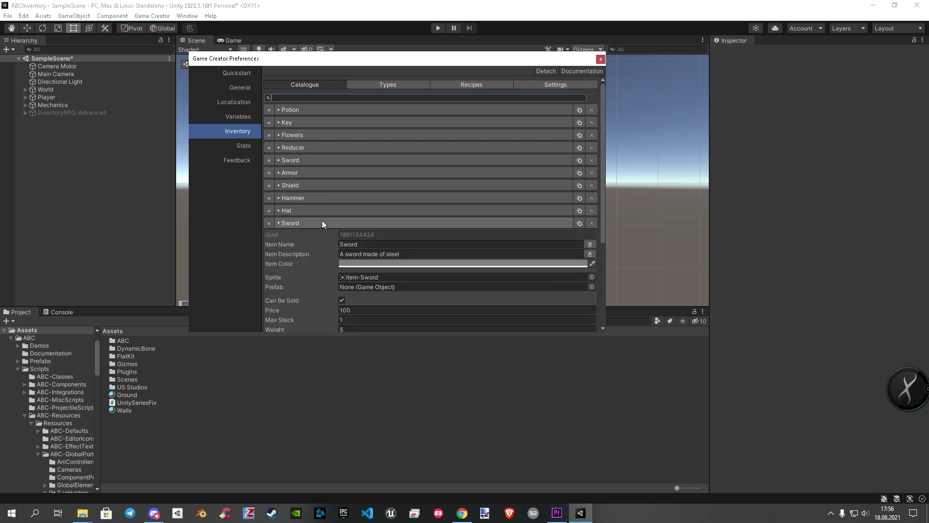
pyautogui.scroll(-3, 322, 223)
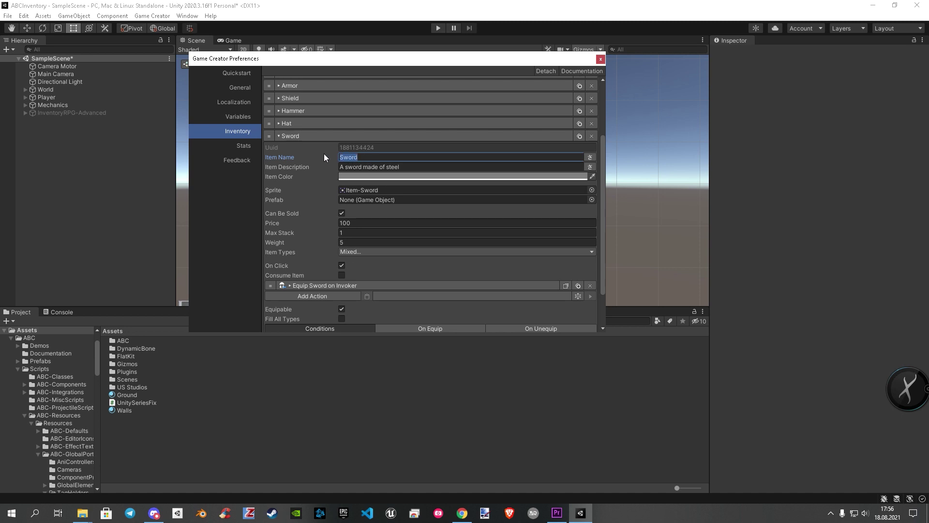
pyautogui.write('ABC Weapon')
pyautogui.press('Tab')
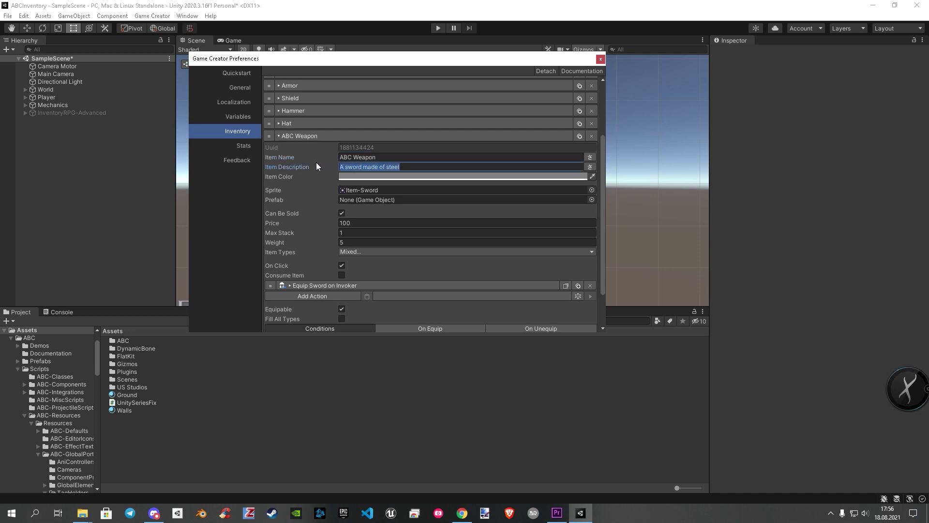
# Set the ABC Weapon item's description to "Our first ABC Weapon, with Game Creator"
pyautogui.write('Our first ABC Weapo')
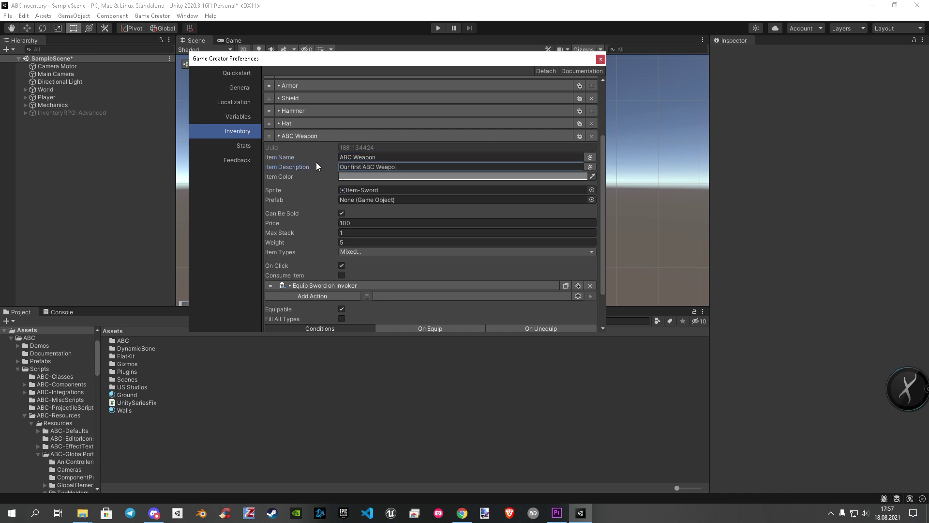
pyautogui.write('n, with Gamecreator')
pyautogui.press('BackSpace')
pyautogui.press('BackSpace')
pyautogui.press('BackSpace')
pyautogui.press('BackSpace')
pyautogui.press('BackSpace')
pyautogui.press('BackSpace')
pyautogui.press('BackSpace')
pyautogui.write('Creator')
pyautogui.click(334, 191)
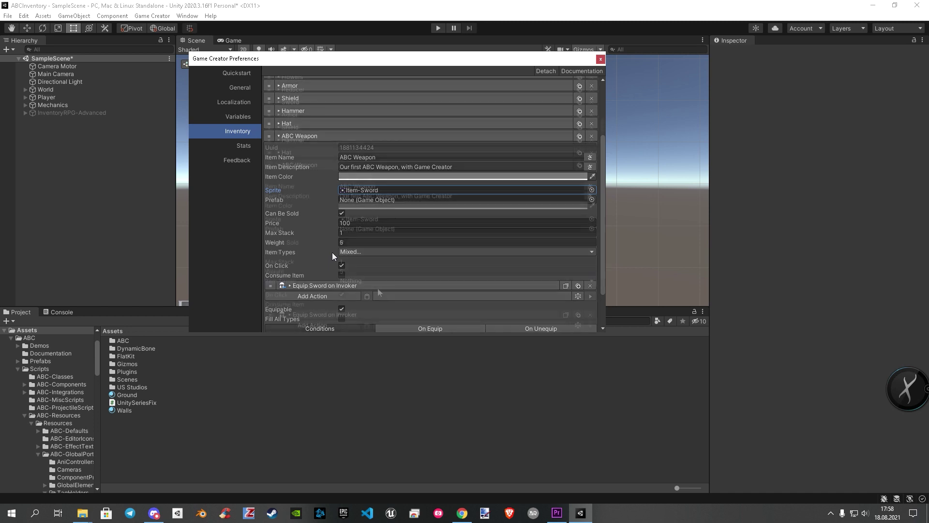
# Clear the ABC Weapon's mixed item types and assign only ABC/Equipment/Weapon
pyautogui.click(378, 282)
pyautogui.moveTo(377, 324)
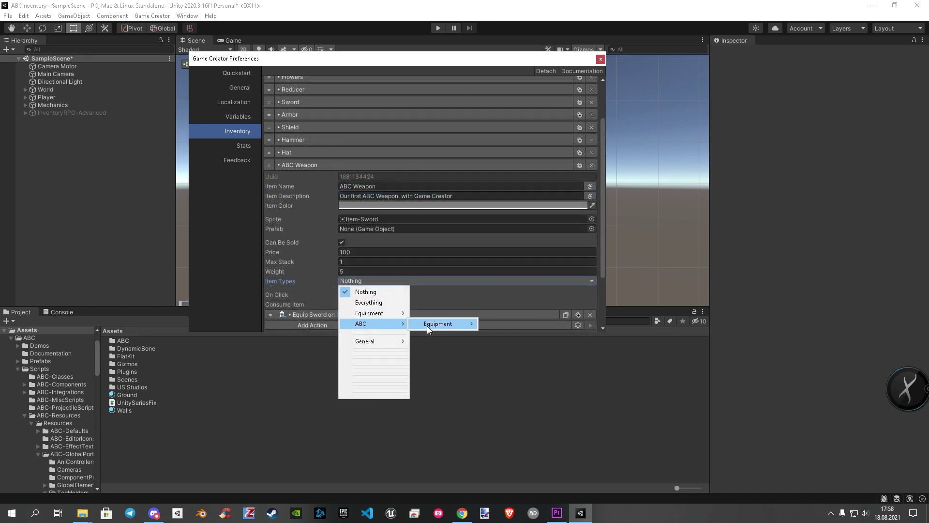
pyautogui.moveTo(426, 326)
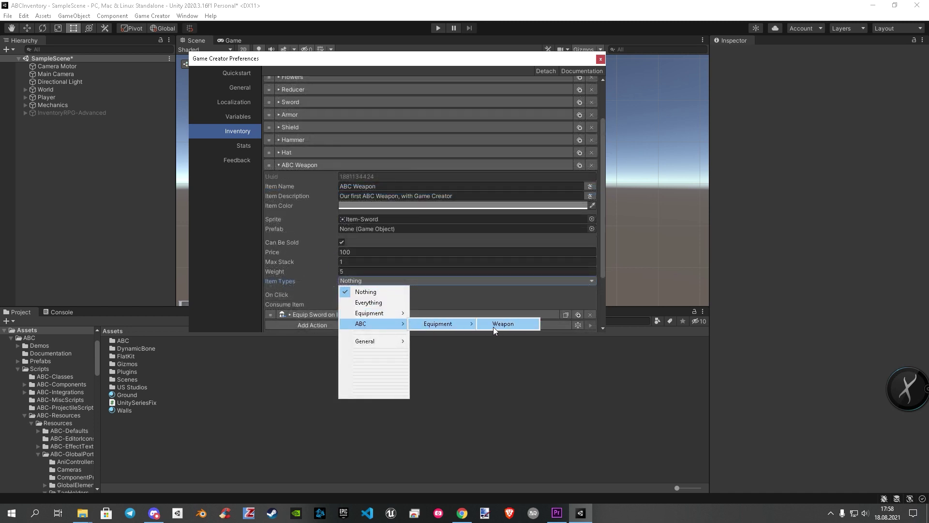
pyautogui.click(492, 327)
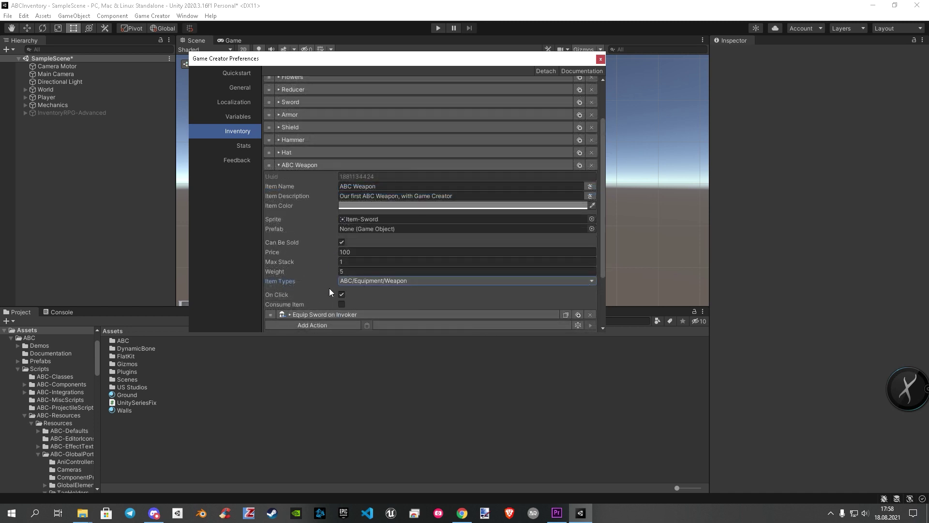
# Delete the Equip Sword on Invoker action from the ABC Weapon's On Click actions
pyautogui.scroll(-3, 329, 289)
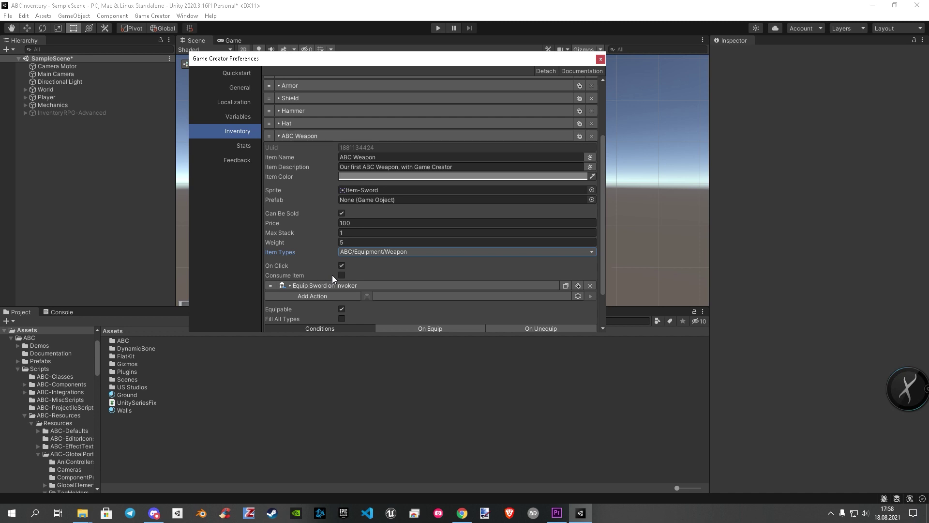
pyautogui.scroll(-5, 332, 275)
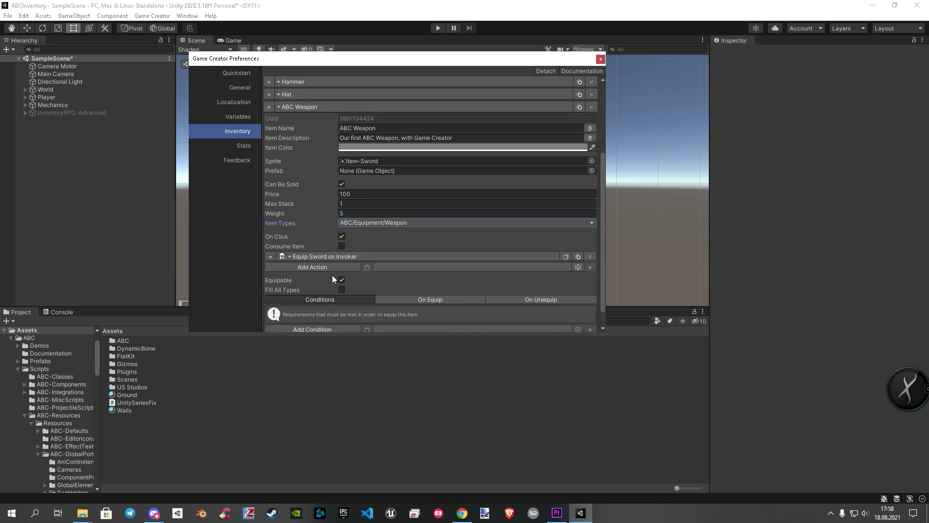
pyautogui.click(338, 237)
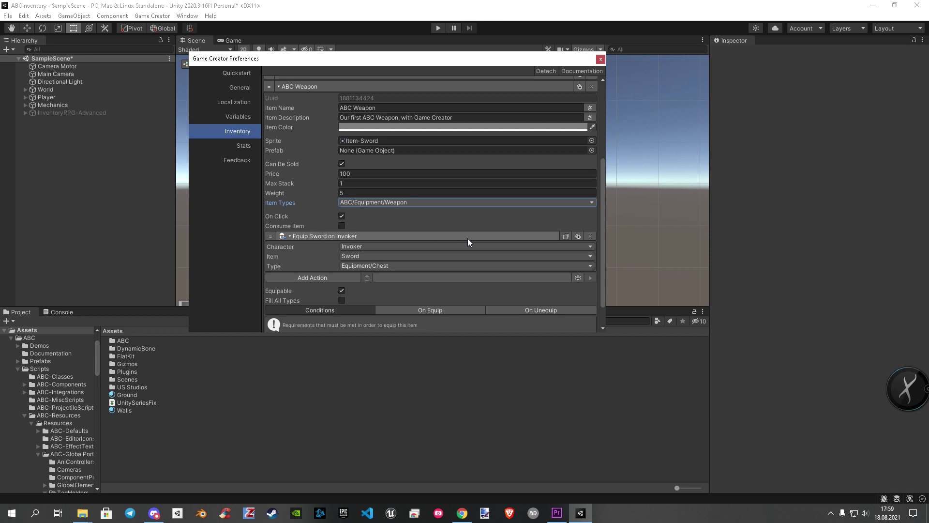
pyautogui.click(590, 236)
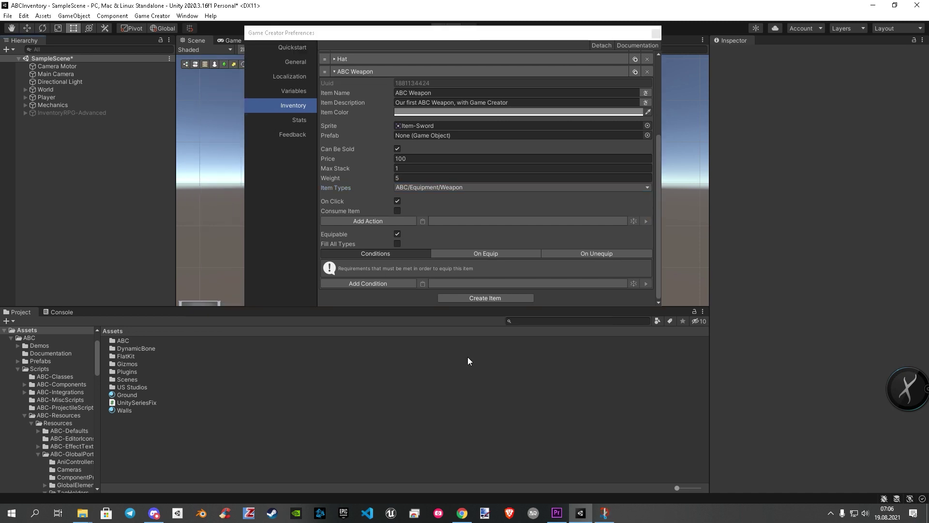
# Replace the Attach from RightHand action in the ABC Weapon's On Equip actions with an ABC Integration Toggle Weapon action
pyautogui.click(487, 256)
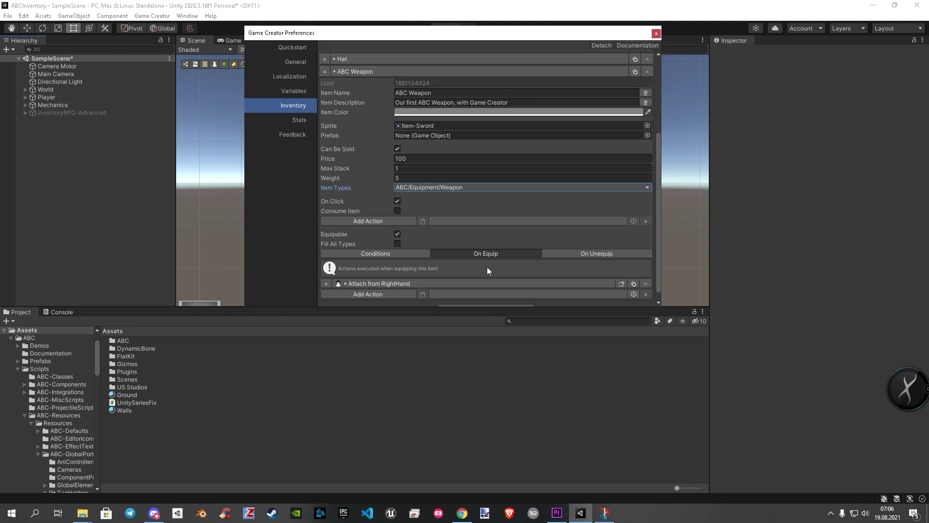
pyautogui.click(644, 284)
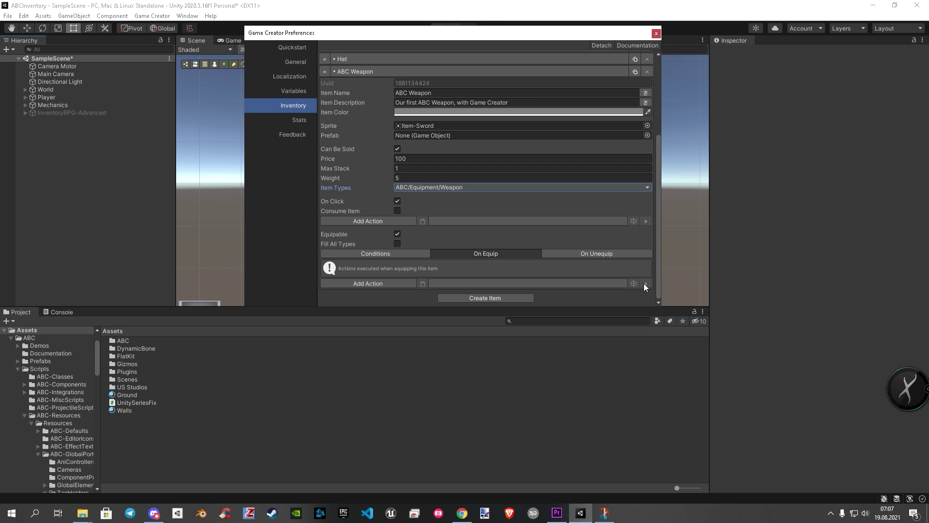
pyautogui.click(378, 283)
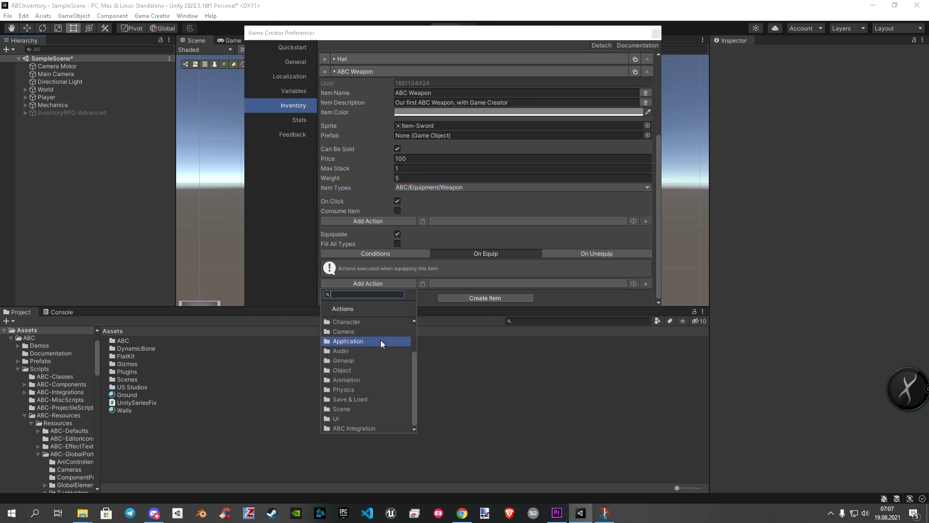
pyautogui.click(363, 427)
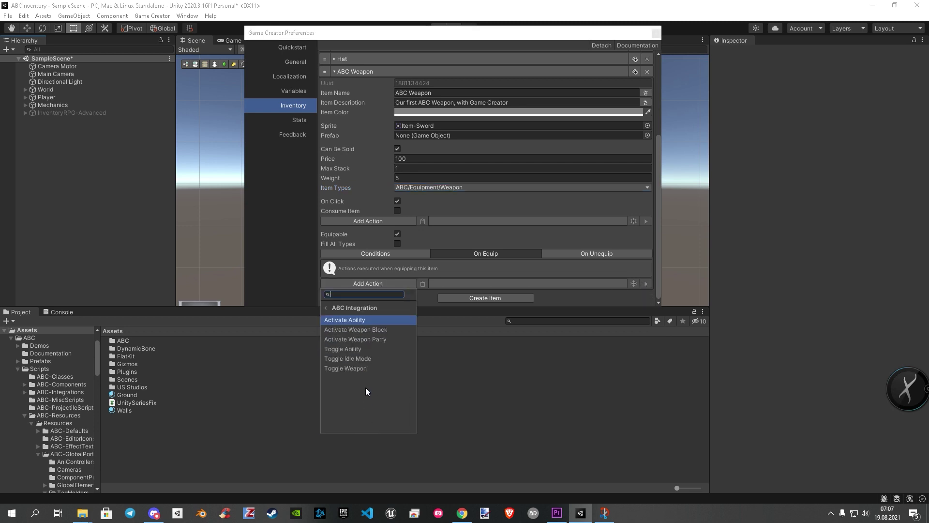
pyautogui.click(367, 368)
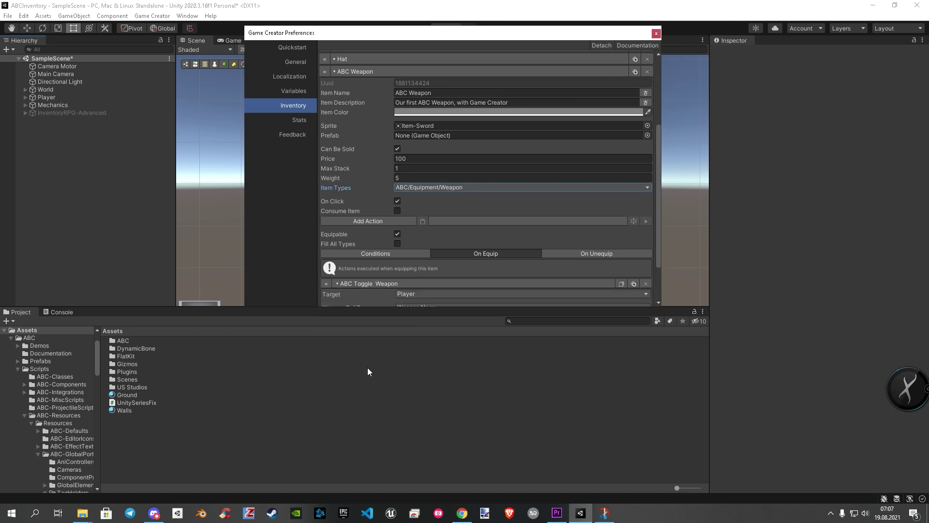
# Set the Toggle Weapon action's target to Invoker and keep Weapon Name as its reference type
pyautogui.scroll(-2, 382, 293)
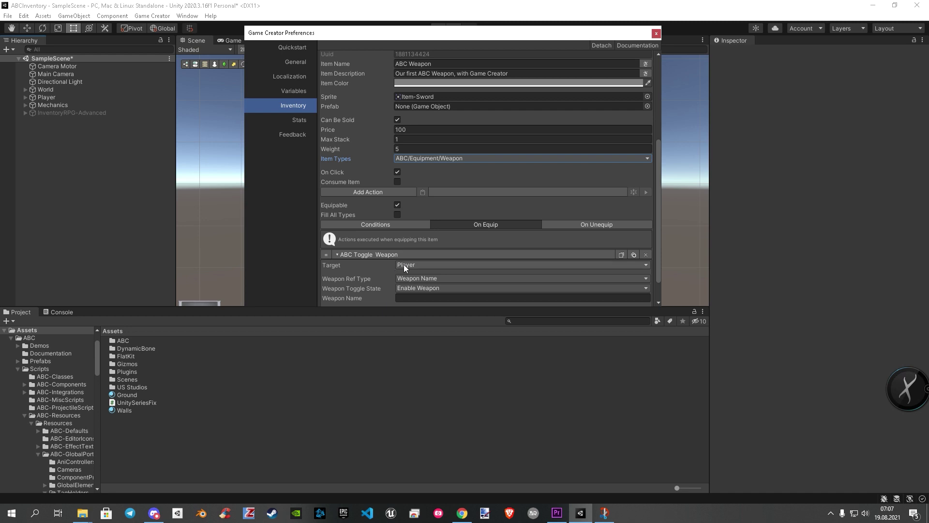
pyautogui.click(418, 265)
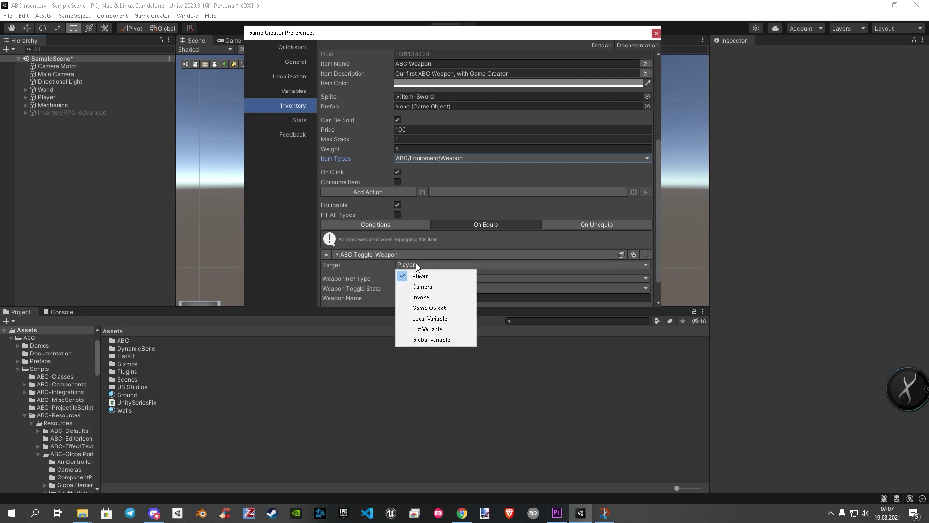
pyautogui.click(421, 297)
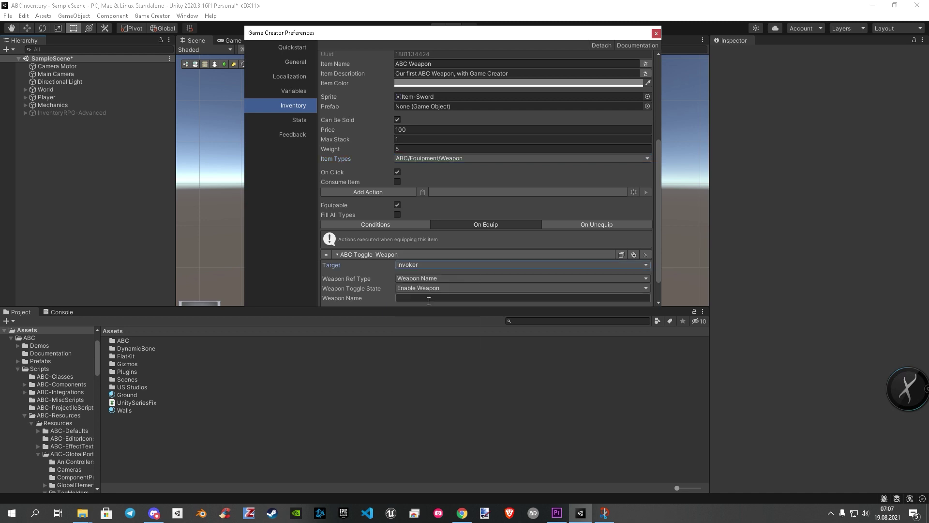
pyautogui.click(399, 279)
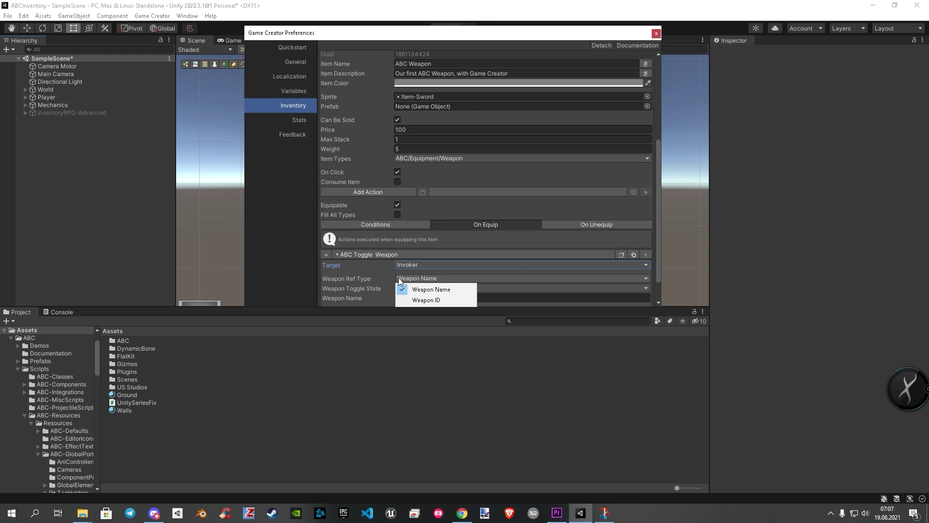
pyautogui.click(387, 277)
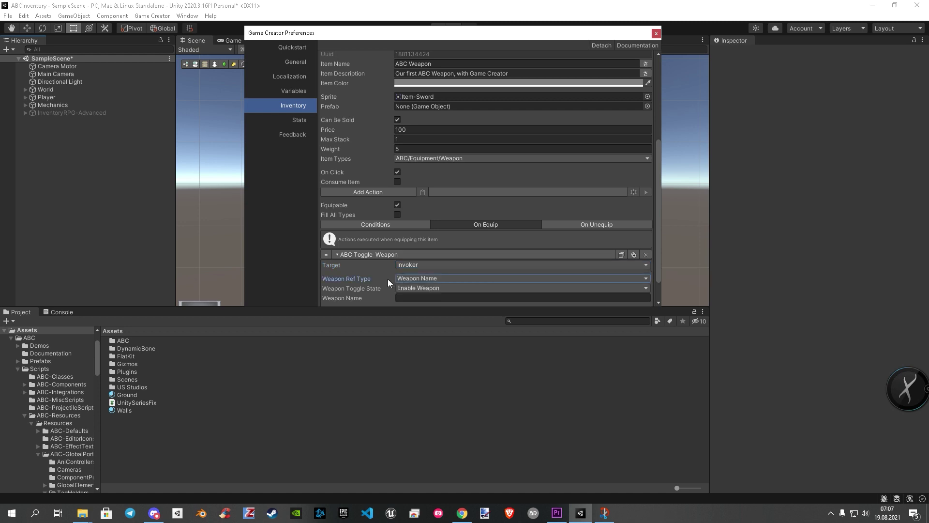
# Set the weapon name of the ABC Weapon's On Equip Toggle Weapon action to 1H Sword
pyautogui.click(411, 298)
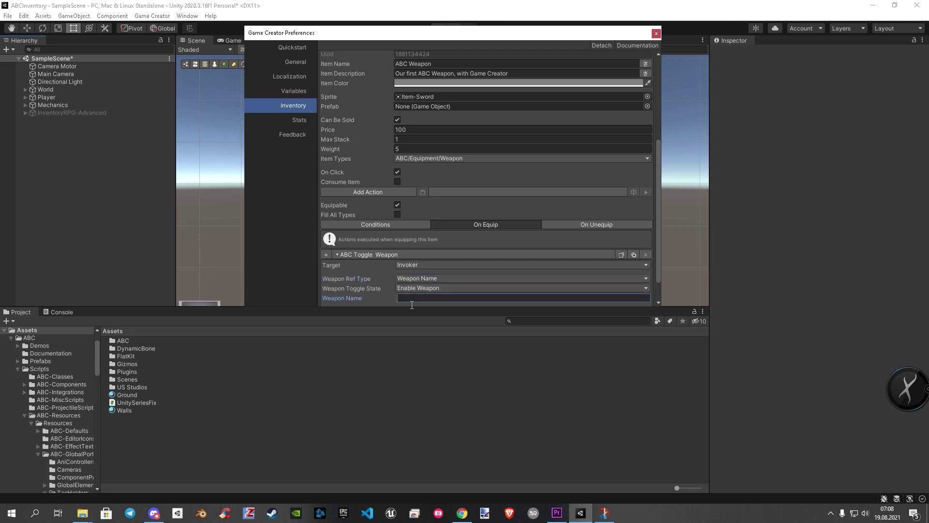
pyautogui.write('1H Sword')
pyautogui.scroll(-2, 379, 293)
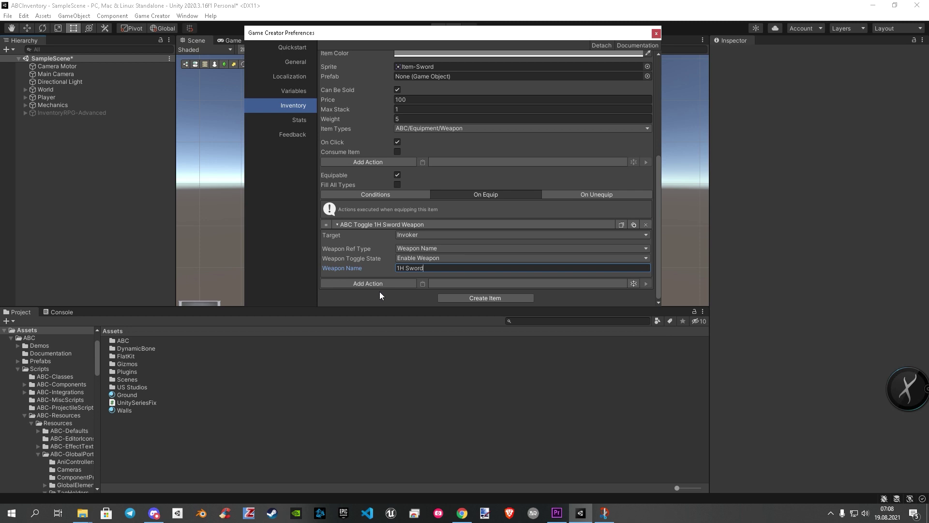
# Add an ABC Integration Toggle Idle Mode action to the ABC Weapon's On Equip actions and target it at Invoker
pyautogui.click(380, 285)
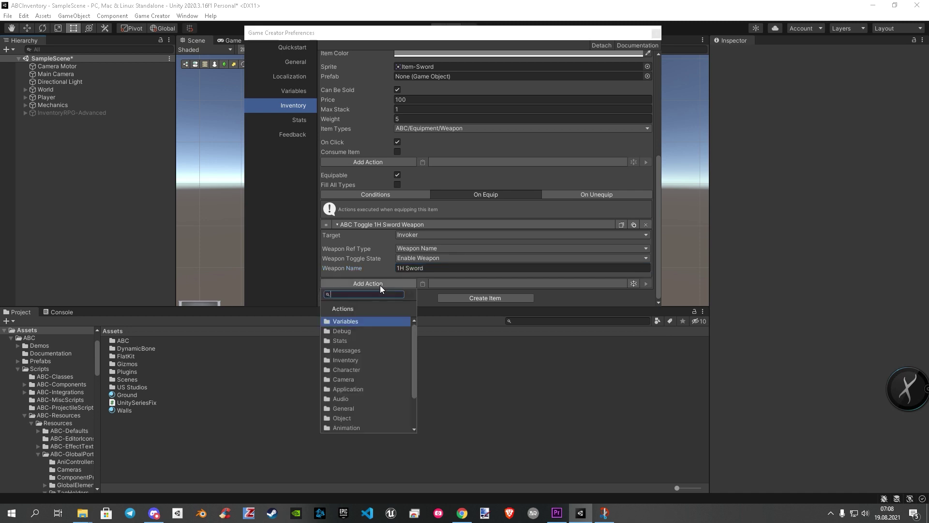
pyautogui.click(365, 428)
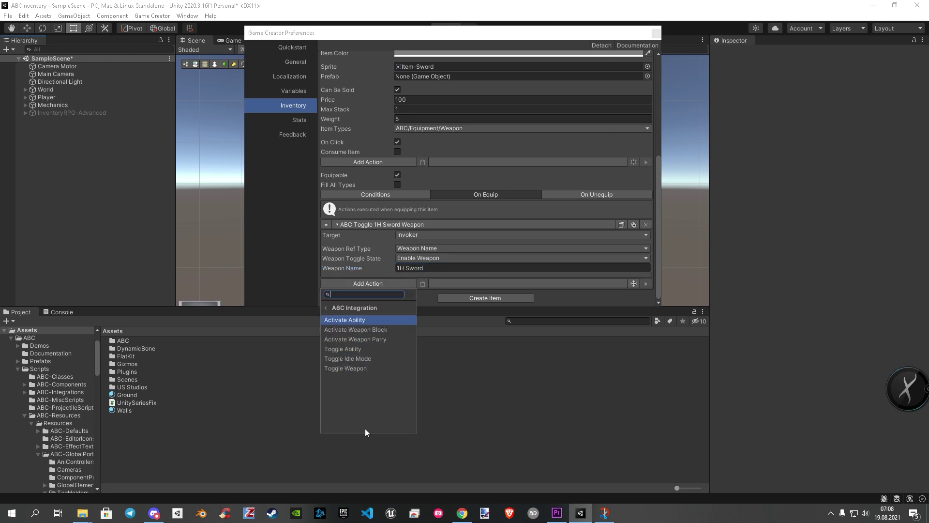
pyautogui.click(359, 367)
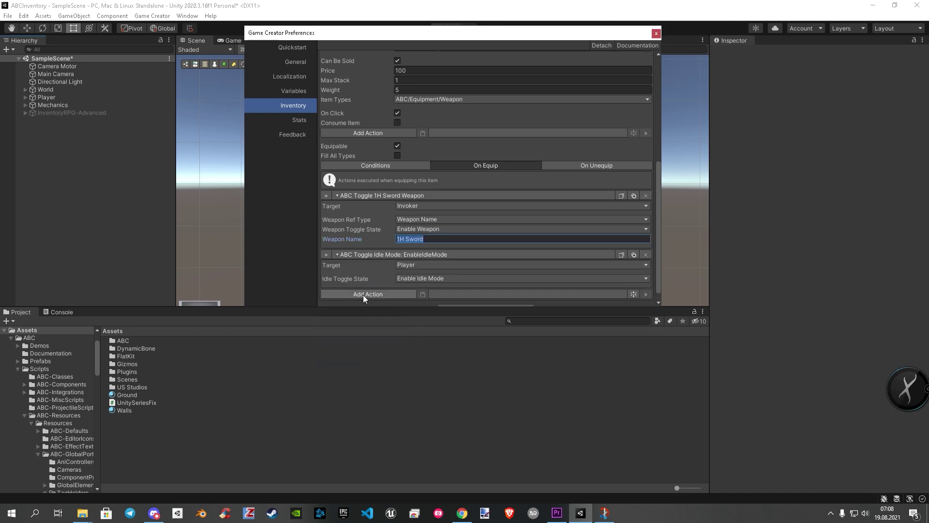
pyautogui.click(411, 266)
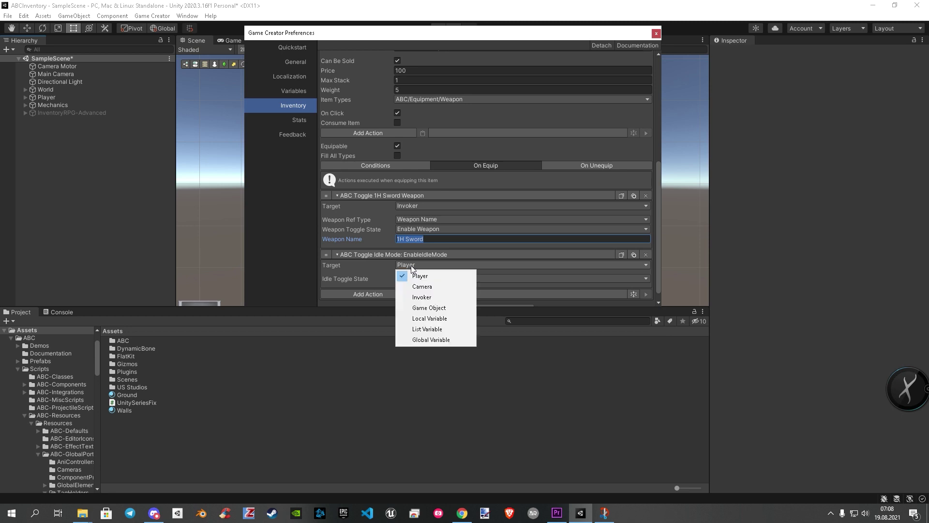
pyautogui.click(420, 297)
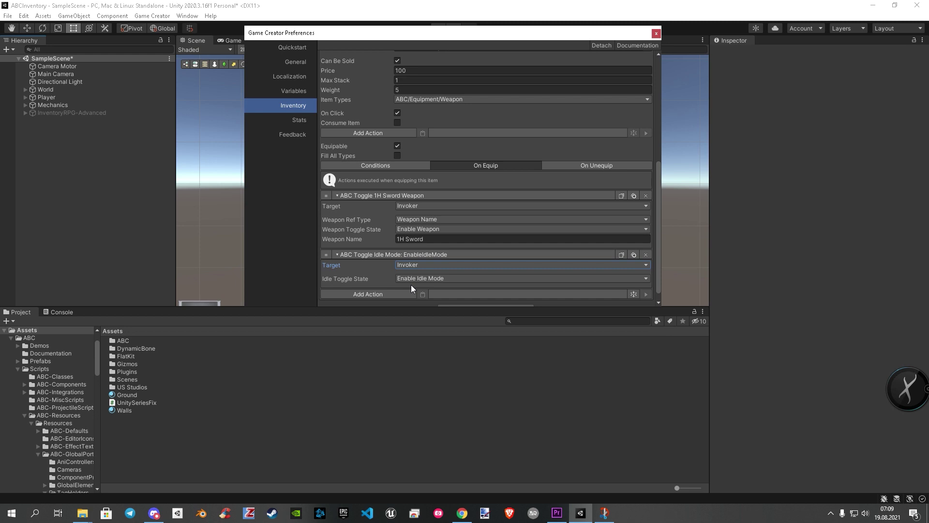
# Delete the Remove from RightHand action from the ABC Weapon's On Unequip actions
pyautogui.click(587, 165)
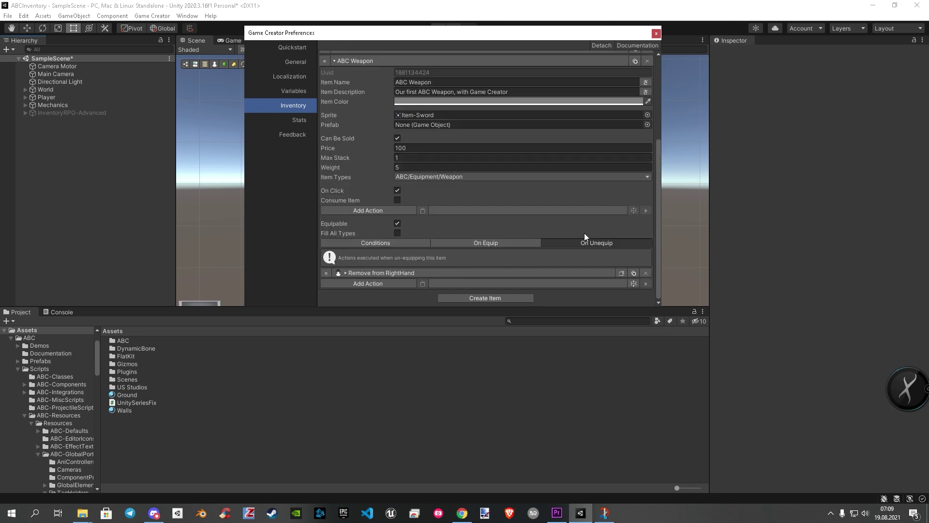
pyautogui.click(649, 274)
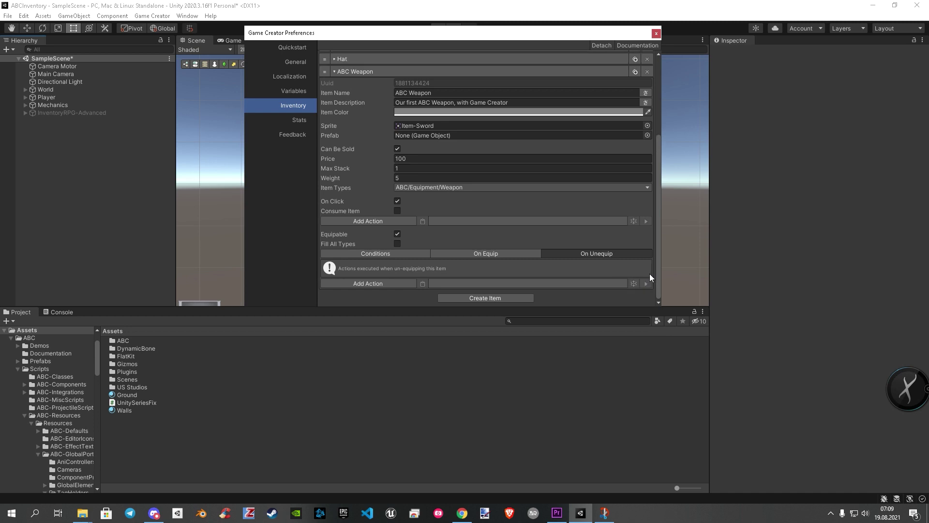
pyautogui.click(394, 281)
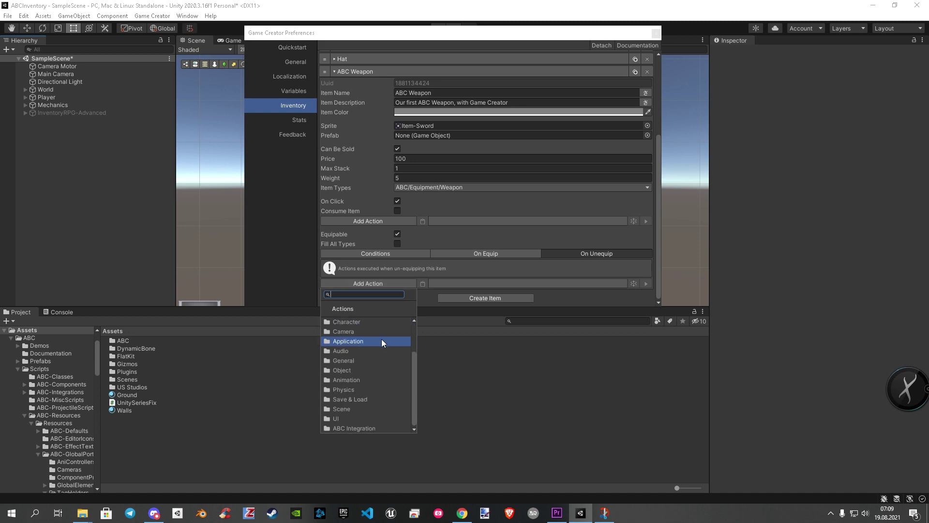
pyautogui.click(371, 429)
pyautogui.click(480, 268)
# Copy the Toggle 1H Sword Weapon action from the ABC Weapon's On Equip actions and paste it into On Unequip
pyautogui.click(489, 254)
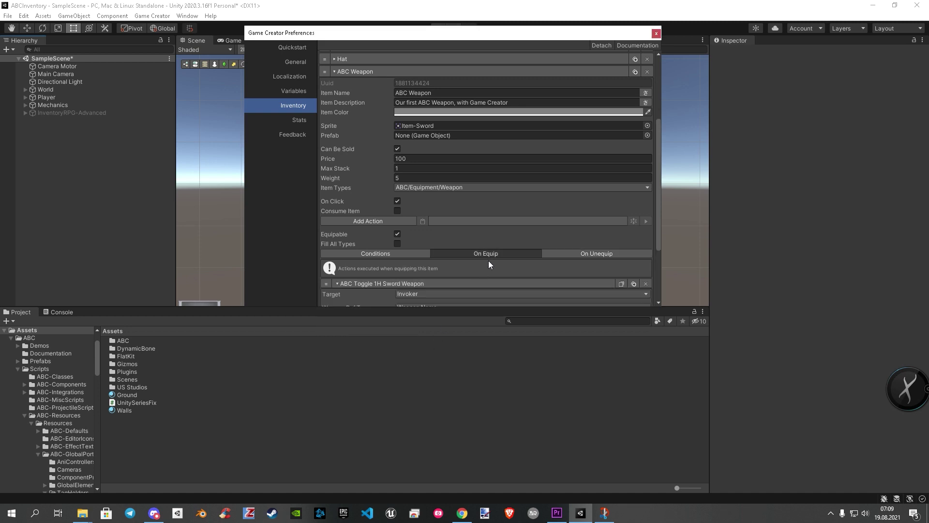
pyautogui.scroll(-3, 489, 261)
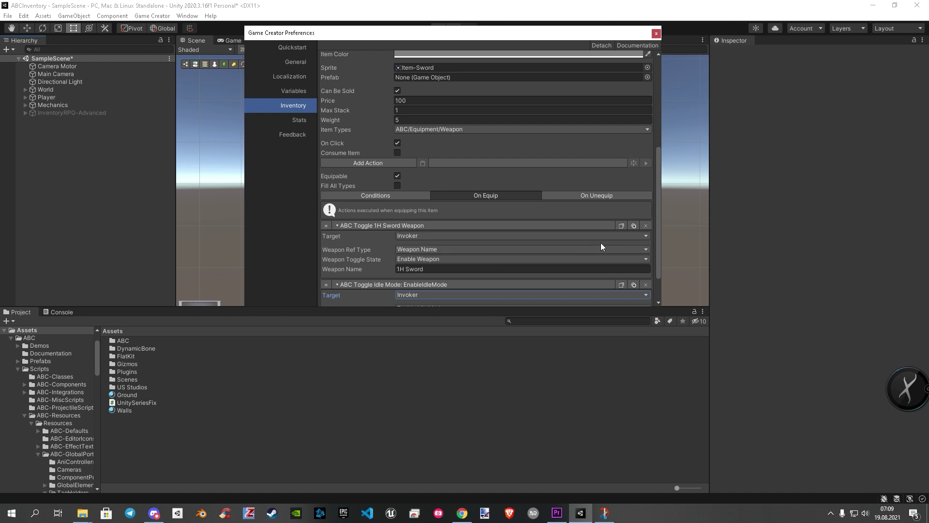
pyautogui.click(621, 226)
pyautogui.click(621, 196)
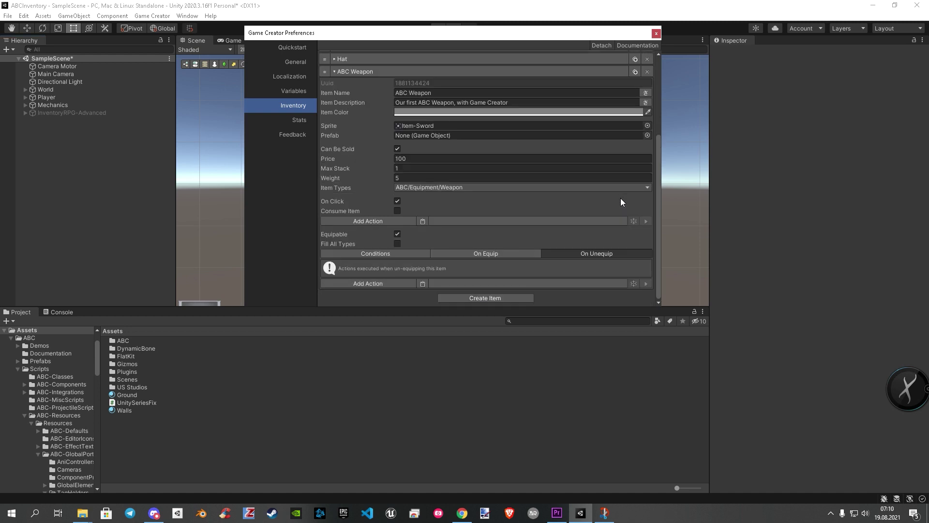
pyautogui.click(420, 284)
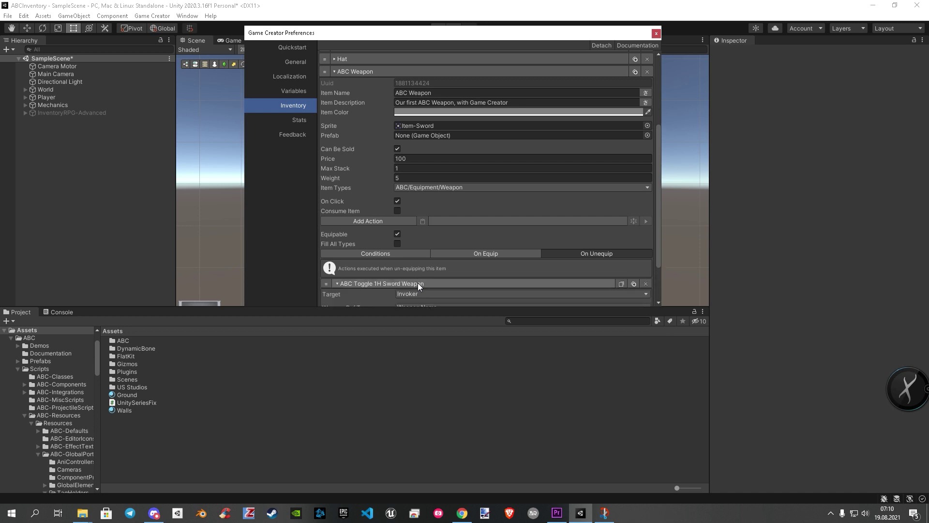
# Copy the Toggle Idle Mode action from the ABC Weapon's On Equip actions and paste it into On Unequip
pyautogui.click(468, 253)
pyautogui.scroll(-3, 468, 251)
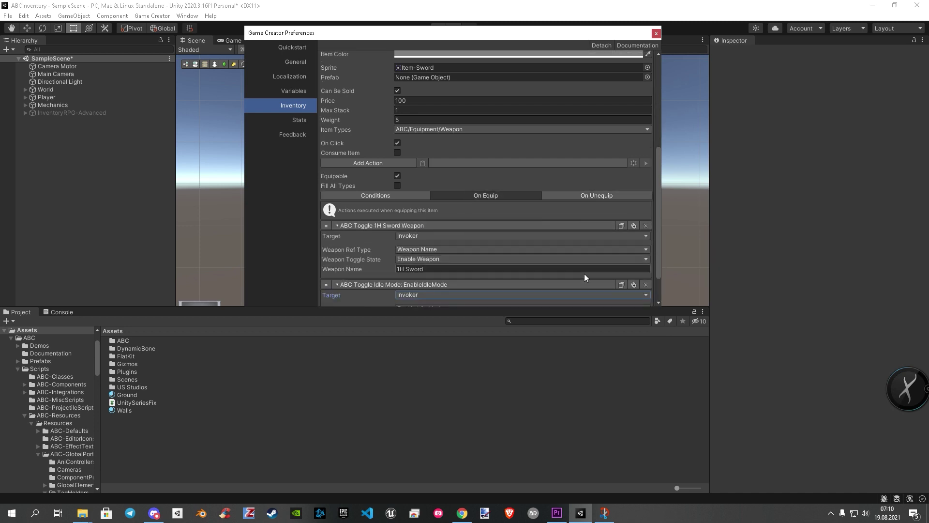
pyautogui.click(620, 284)
pyautogui.click(604, 195)
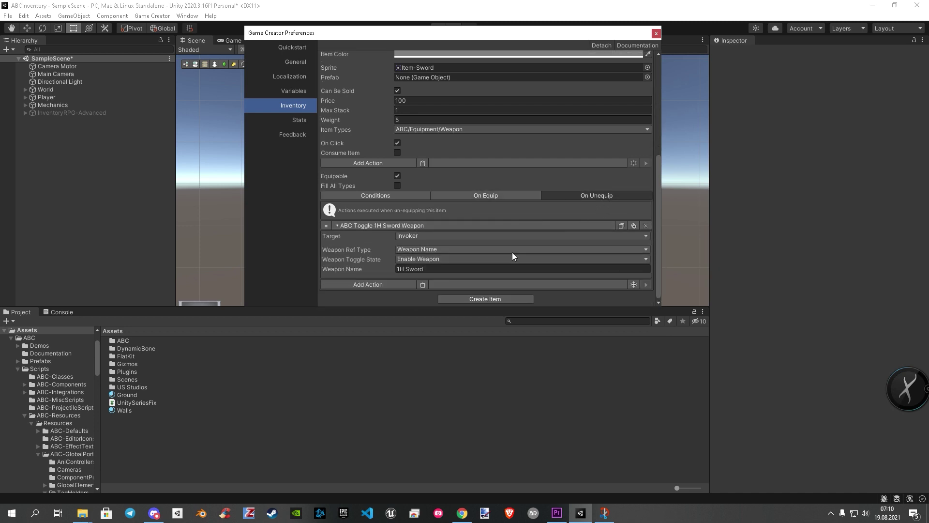
pyautogui.click(420, 284)
pyautogui.scroll(-2, 420, 284)
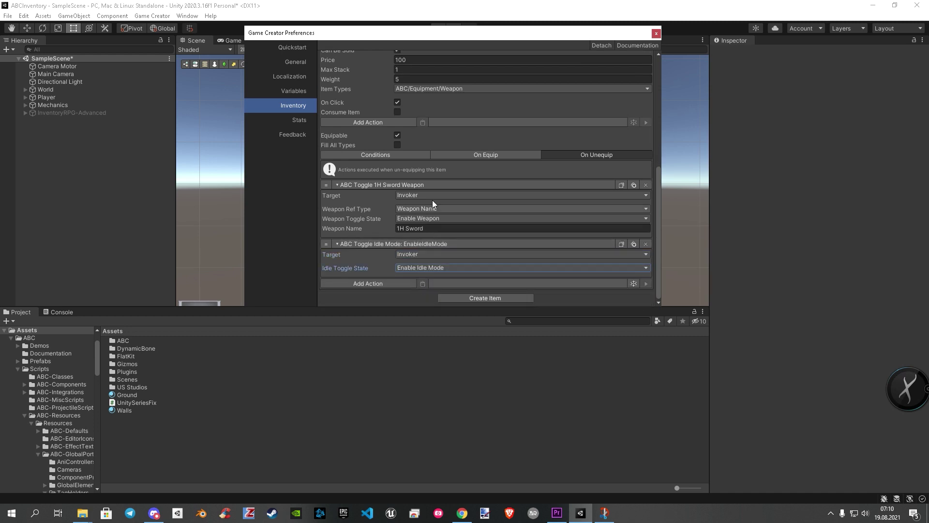
# Reorder the On Equip actions so Toggle Idle Mode runs before Toggle 1H Sword Weapon, and close the Game Creator preferences
pyautogui.click(480, 156)
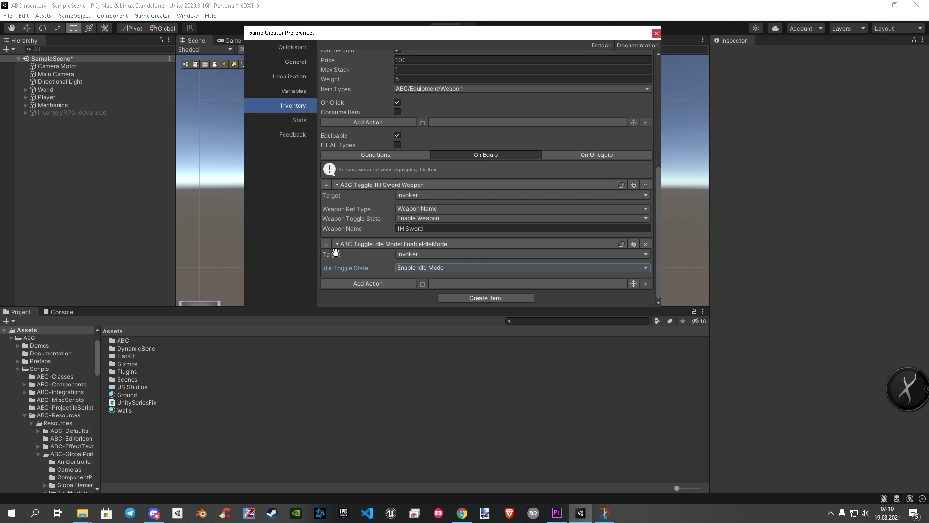
pyautogui.moveTo(340, 193); pyautogui.dragTo(339, 271)
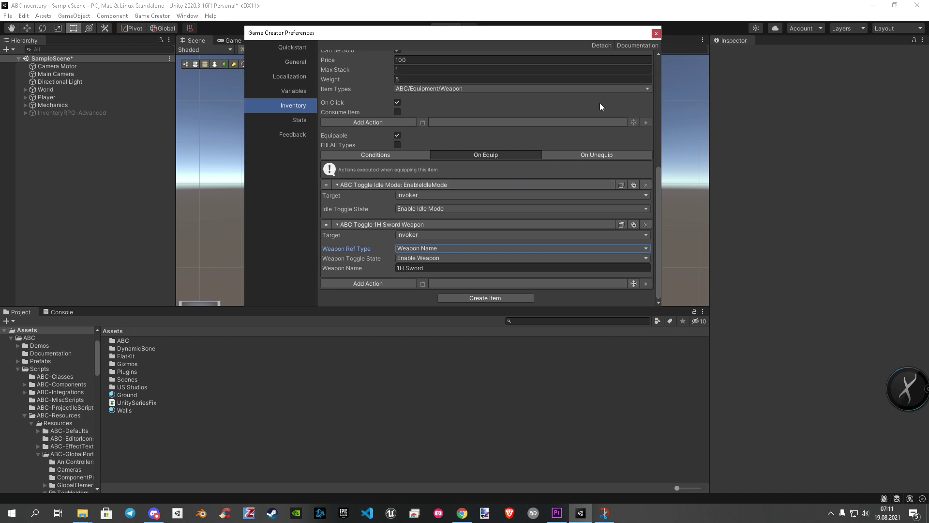
pyautogui.click(656, 34)
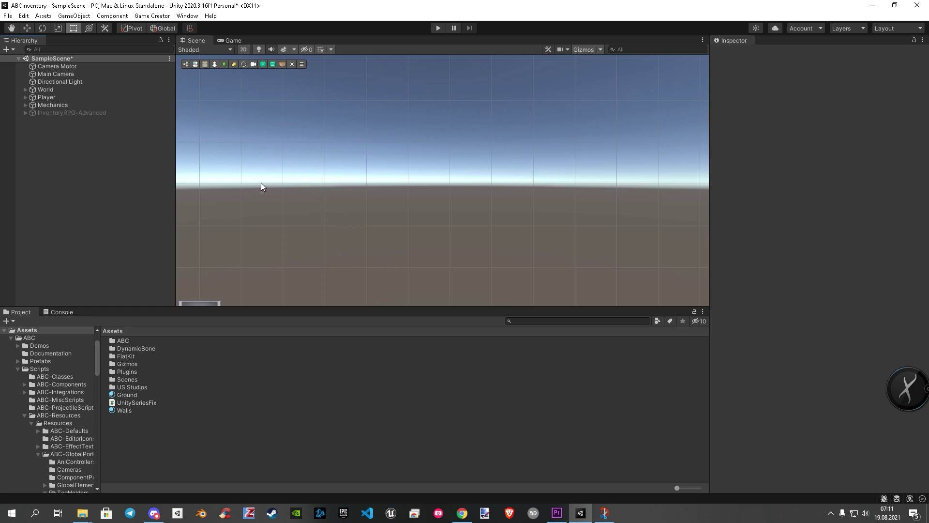
# Import the global 1H Sword into the Player's abilities as a link, with Game Type Modification enabled for the Action game type
pyautogui.click(48, 97)
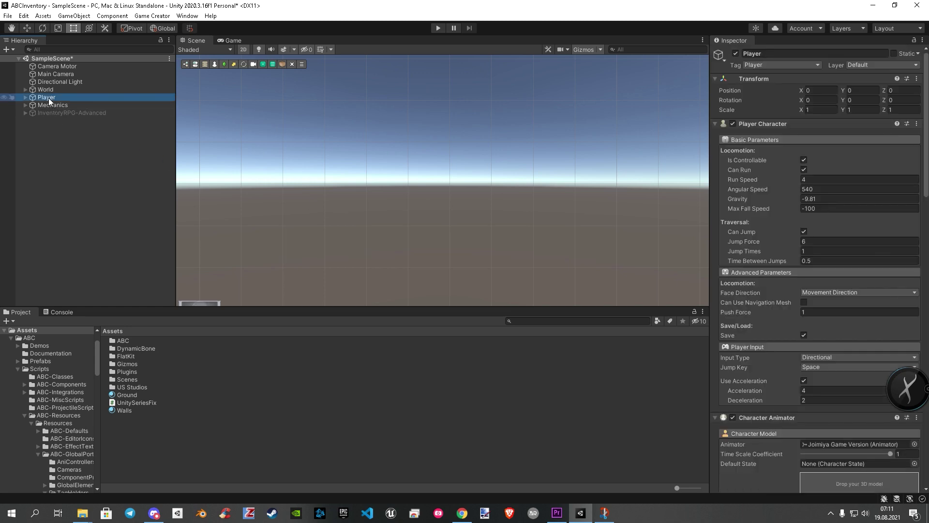
pyautogui.scroll(-20, 795, 146)
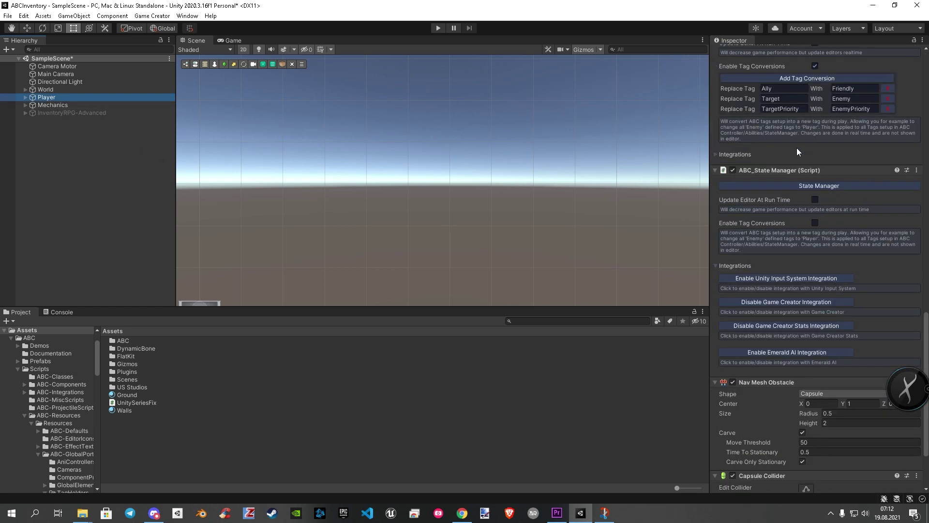
pyautogui.scroll(4, 797, 147)
pyautogui.click(804, 157)
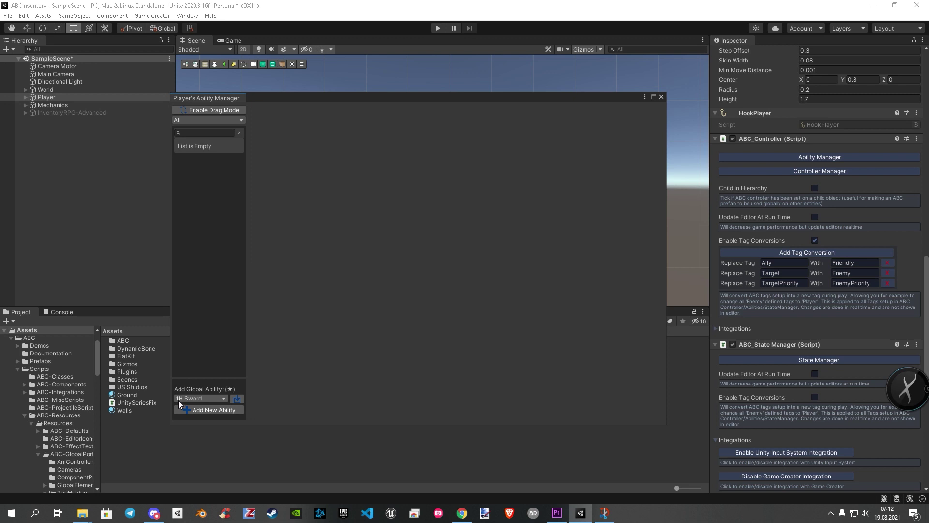
pyautogui.click(237, 398)
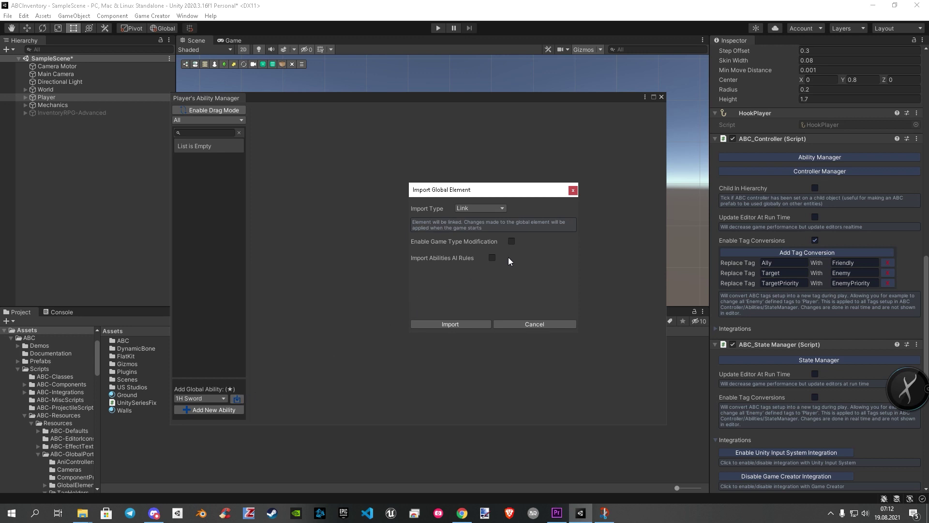
pyautogui.click(511, 242)
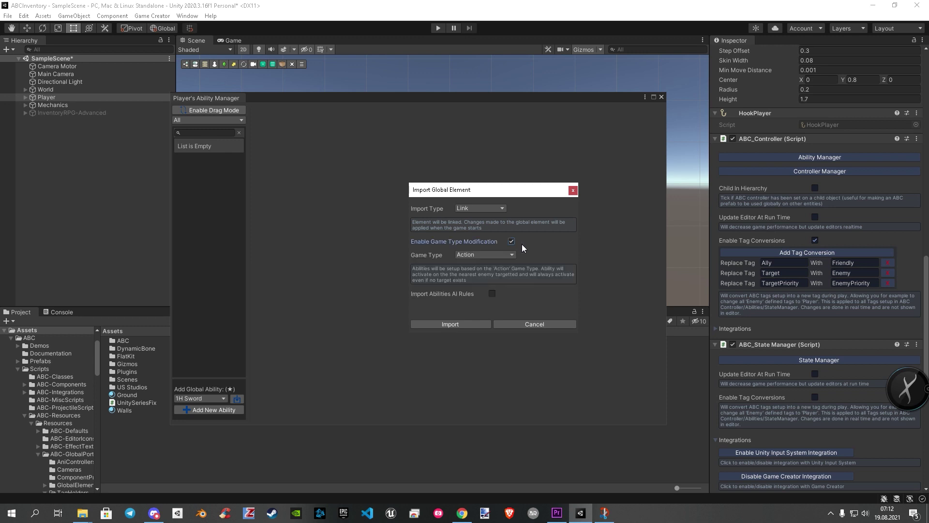
pyautogui.click(440, 325)
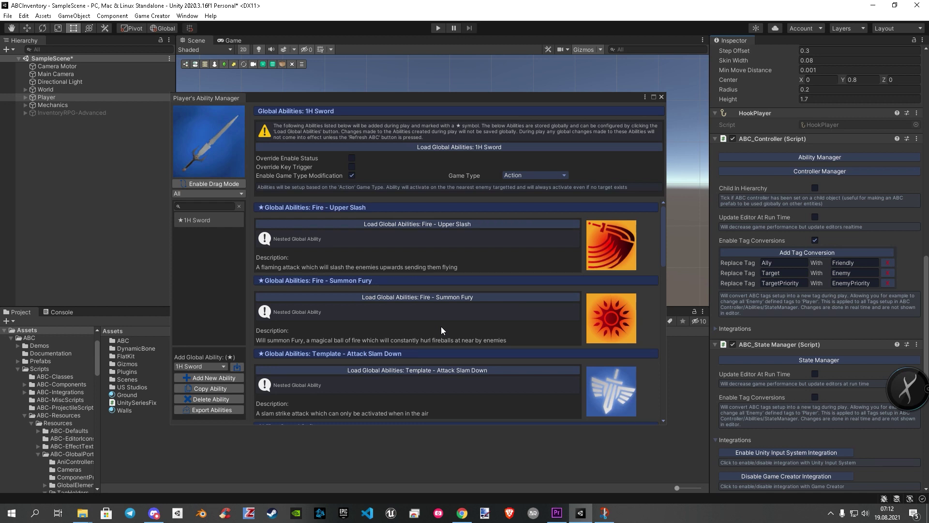
# Open the weapon settings of the global 1H Sword element and turn off Weapon Enabled
pyautogui.click(436, 147)
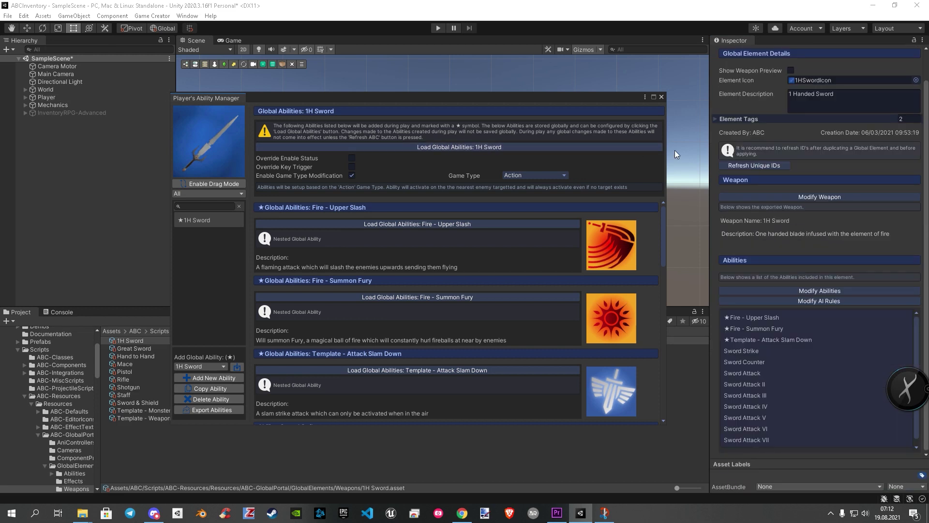
pyautogui.click(807, 196)
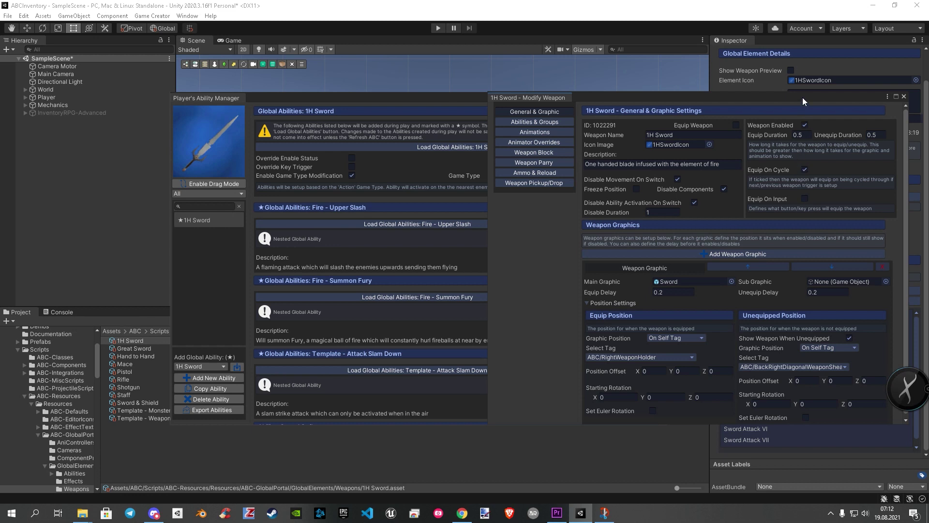
pyautogui.moveTo(802, 97); pyautogui.dragTo(556, 103)
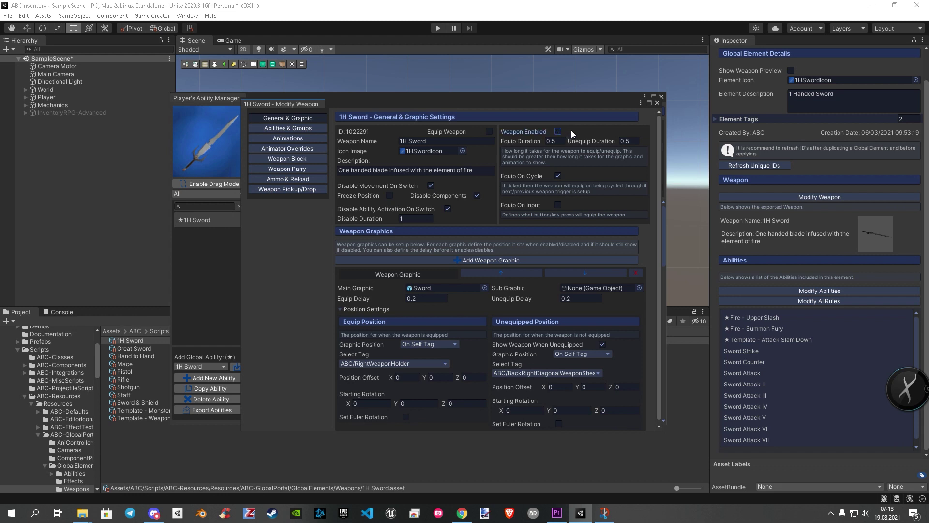
# Enable GC State Integration in the 1H Sword's animator overrides, and close the weapon and ability windows
pyautogui.click(301, 149)
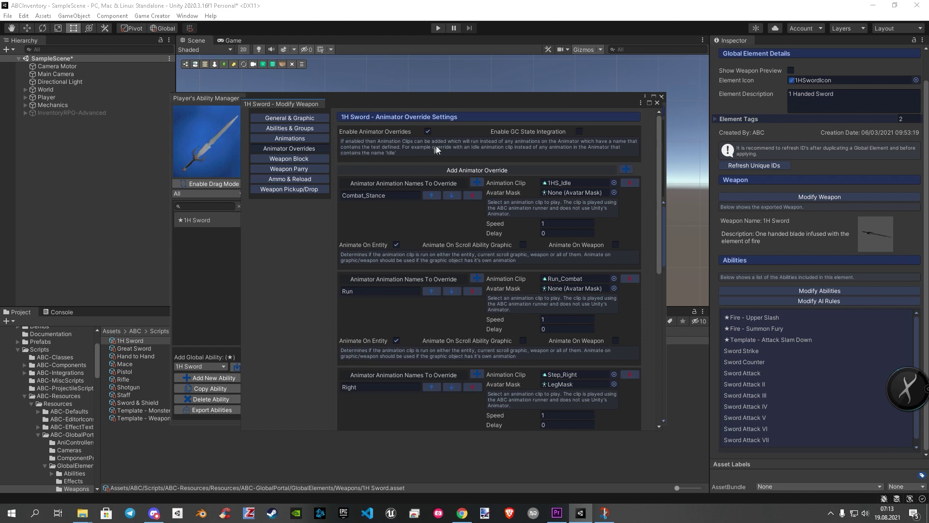
pyautogui.click(579, 131)
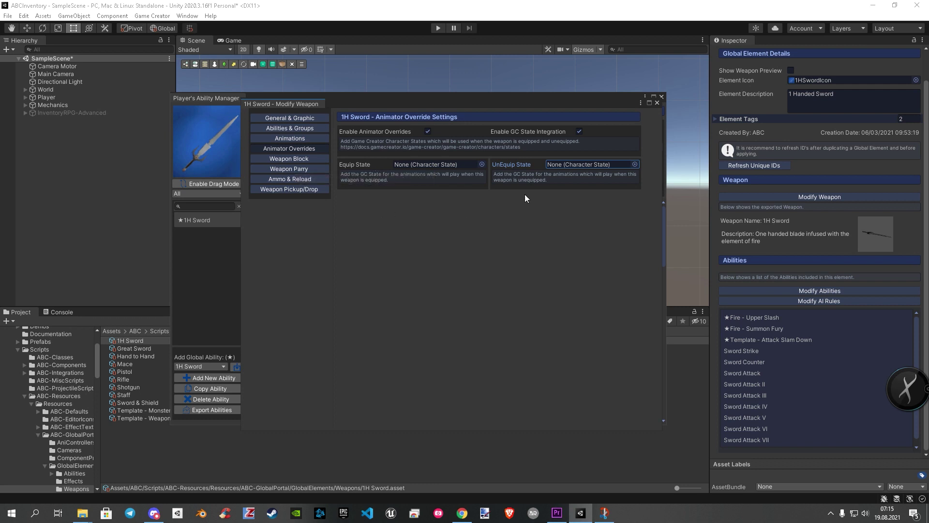
pyautogui.click(656, 102)
pyautogui.click(661, 98)
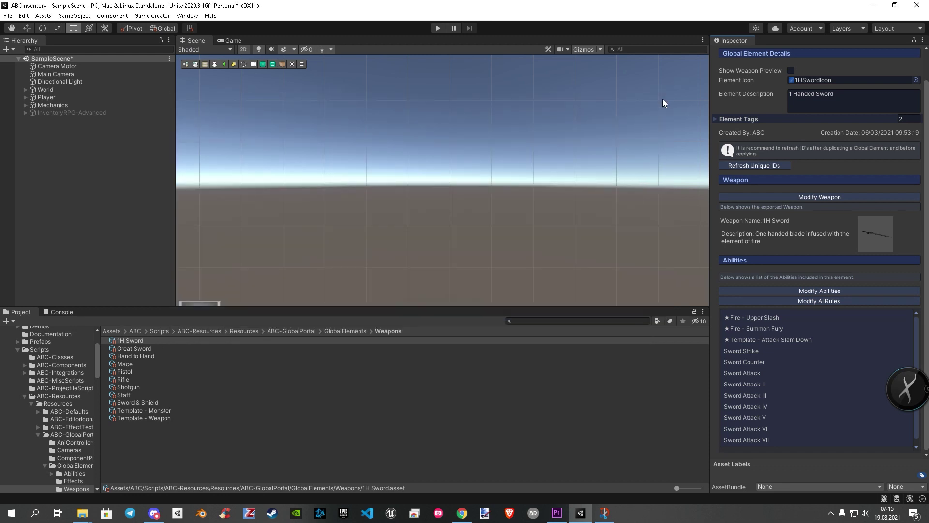
# In the general settings of the Player's Controller Manager, enable In Idle Mode and choose the Idle Toggle Key
pyautogui.click(36, 98)
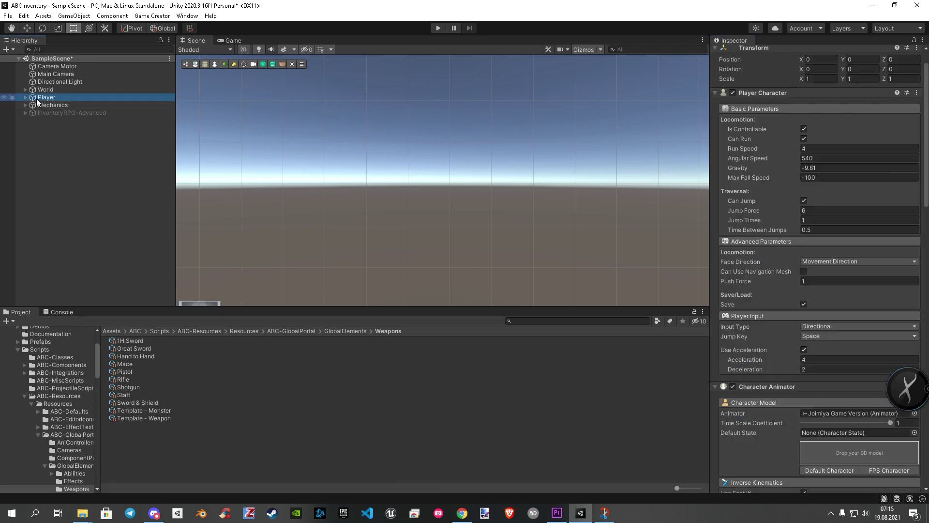
pyautogui.scroll(-15, 795, 203)
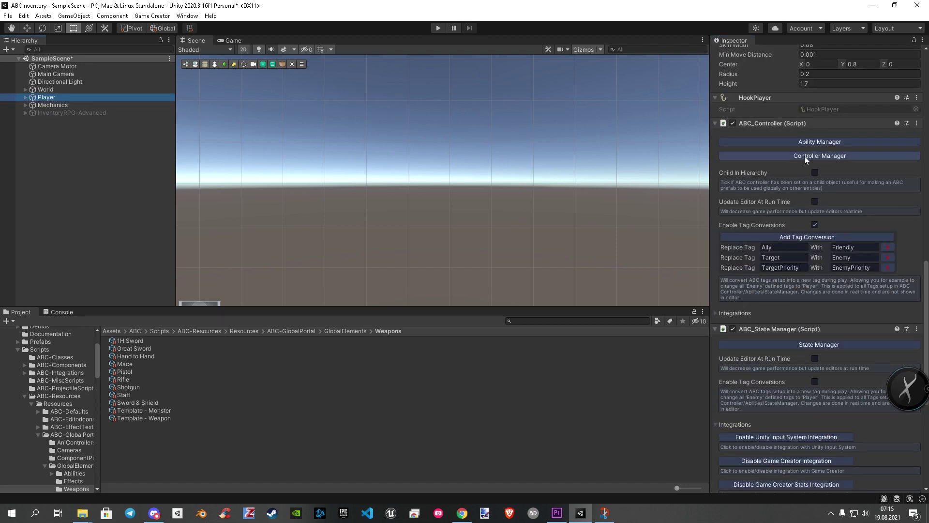
pyautogui.click(804, 155)
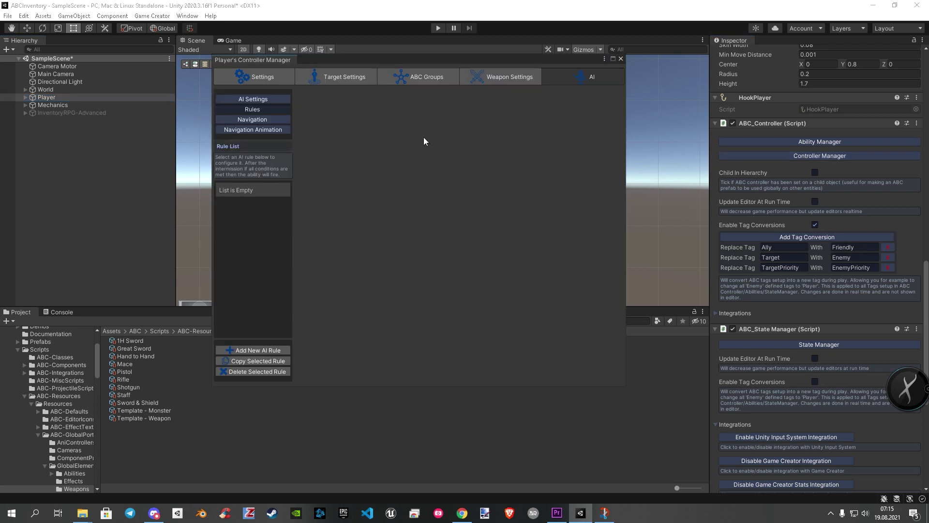
pyautogui.click(271, 77)
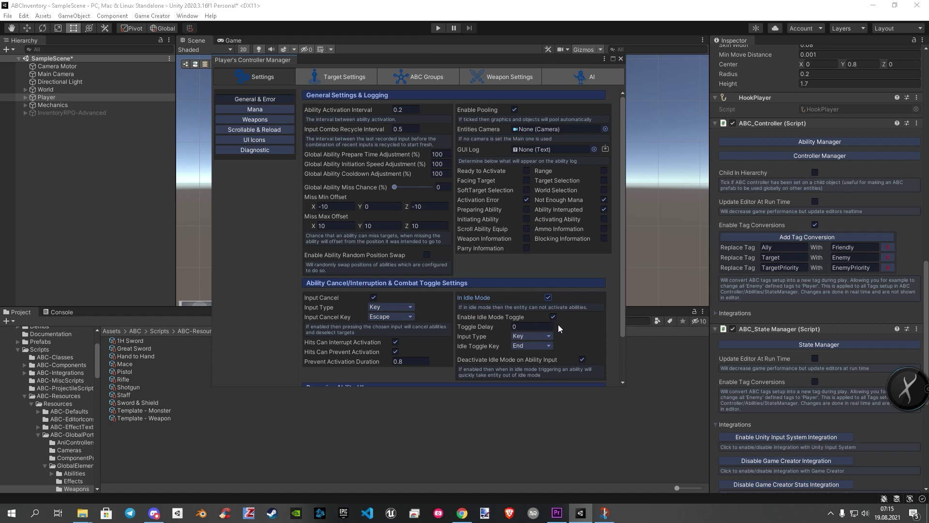
pyautogui.click(541, 345)
pyautogui.click(535, 397)
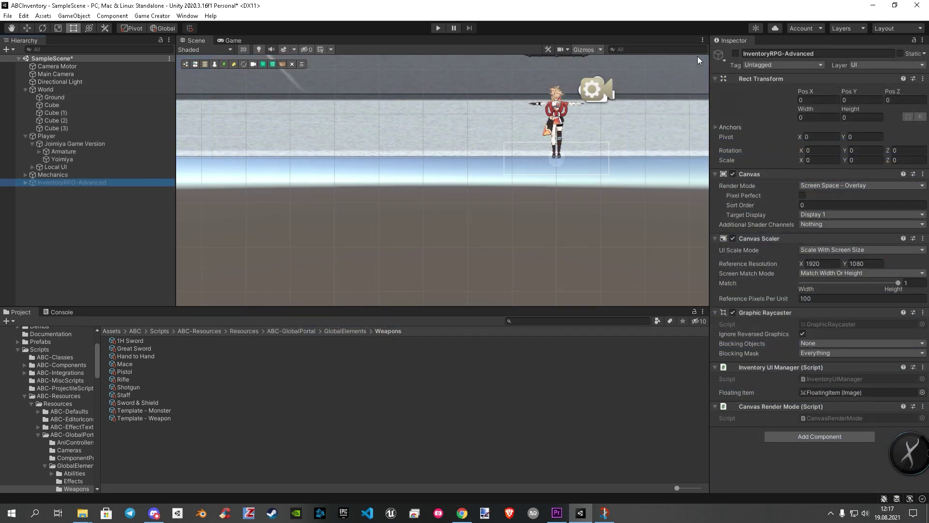
# Activate the InventoryRPG-Advanced canvas object in the scene
pyautogui.click(736, 53)
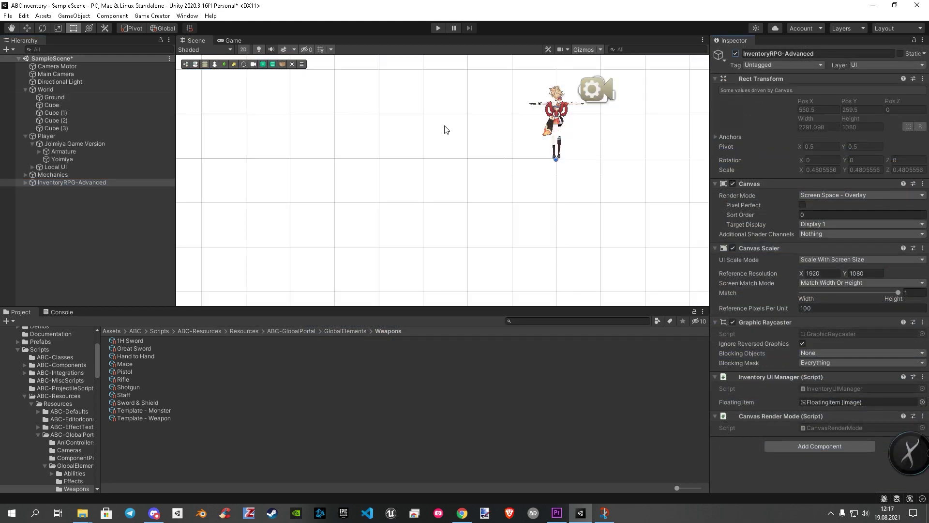
pyautogui.press('f')
pyautogui.scroll(6, 458, 133)
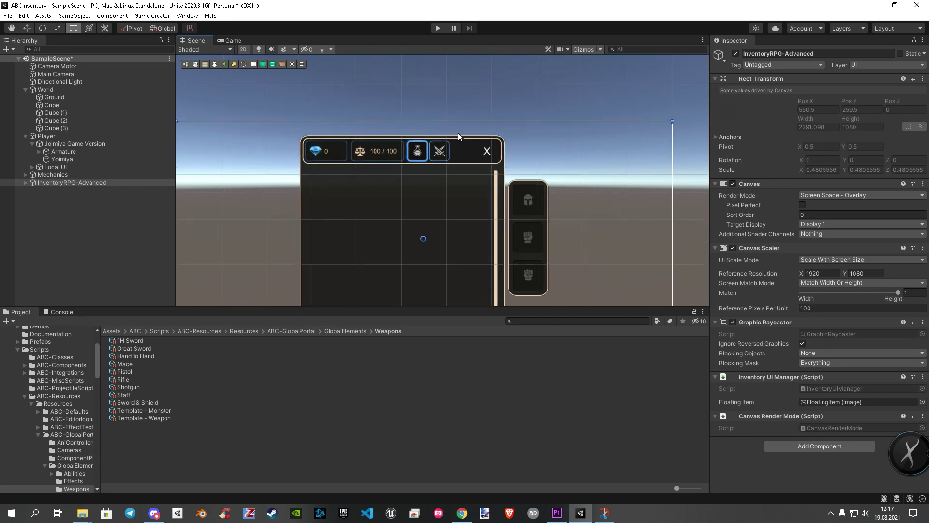
pyautogui.moveTo(440, 274); pyautogui.dragTo(466, 193, button='middle')
pyautogui.press('t')
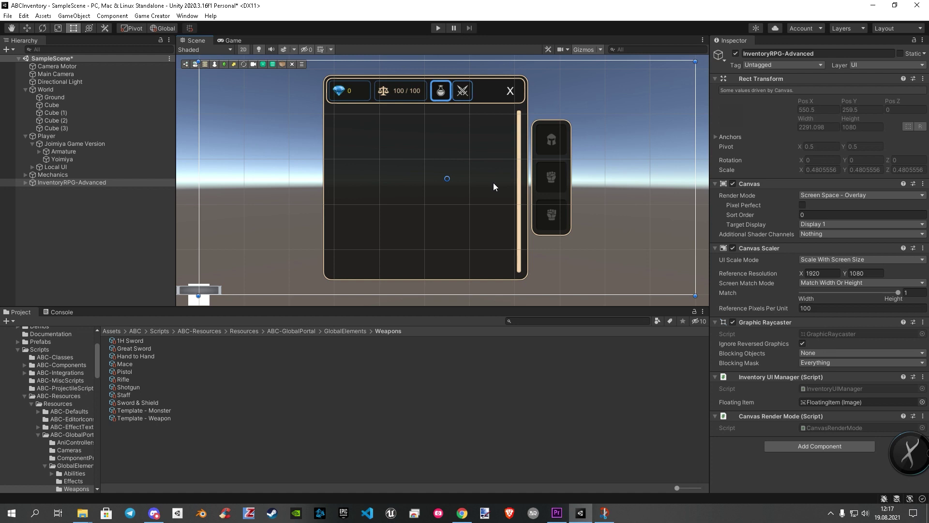
# Set the Item Type of the SlotHandR equip slot to ABC/Equipment/Weapon, and deactivate the InventoryRPG-Advanced canvas again
pyautogui.click(543, 184)
pyautogui.click(543, 185)
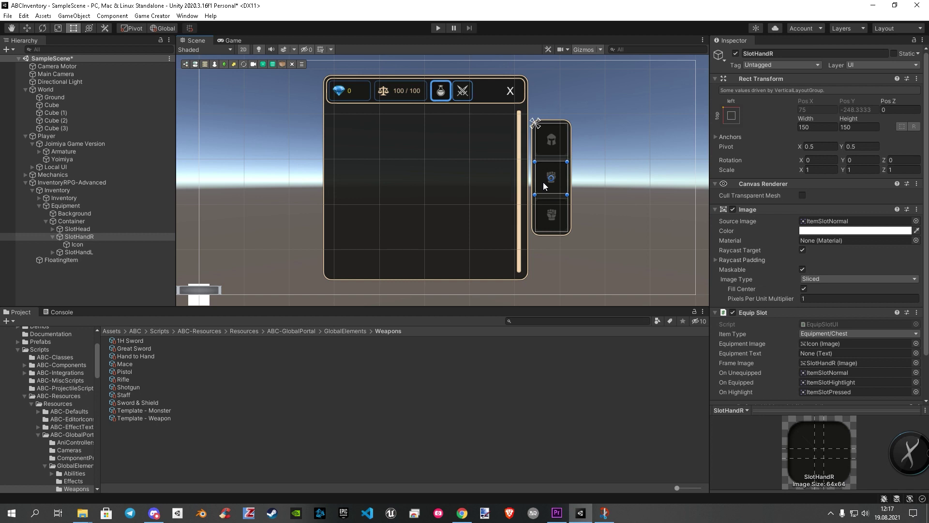
pyautogui.scroll(-3, 822, 290)
pyautogui.click(856, 285)
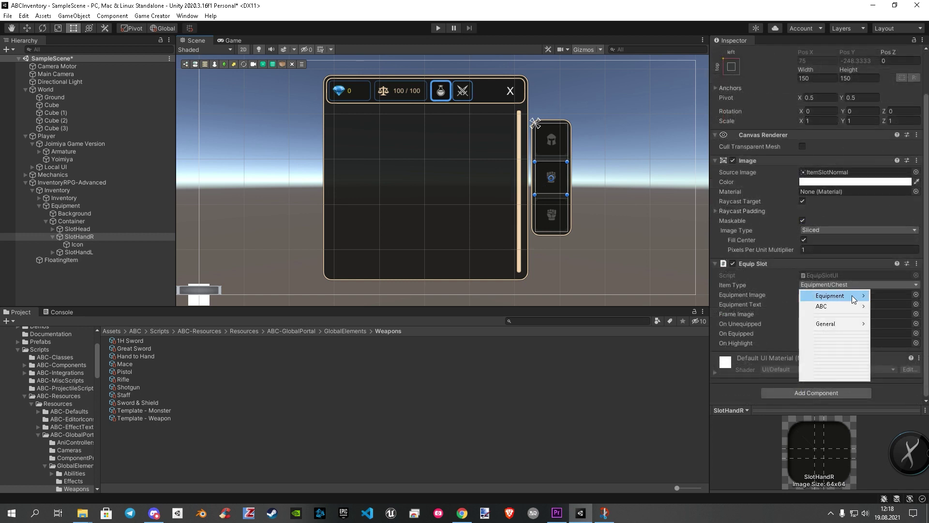
pyautogui.moveTo(832, 306)
pyautogui.click(780, 306)
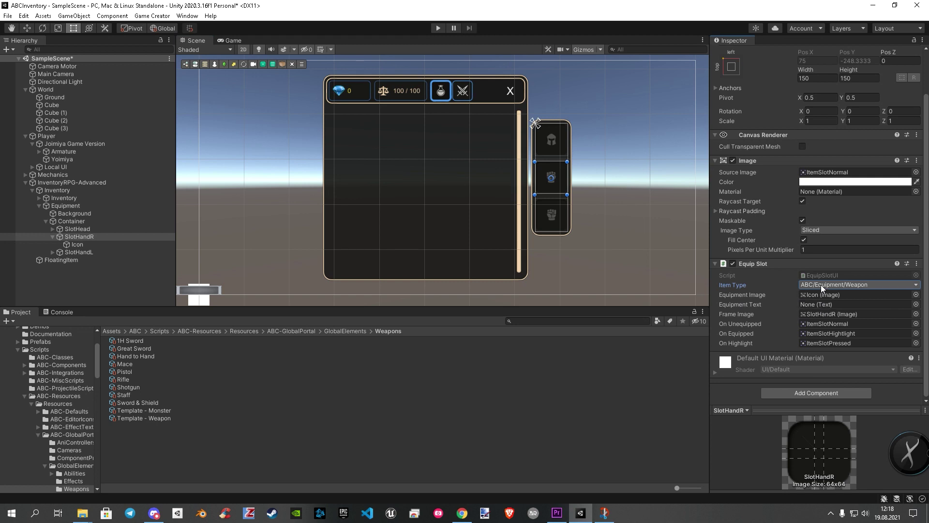
pyautogui.click(28, 179)
pyautogui.click(736, 54)
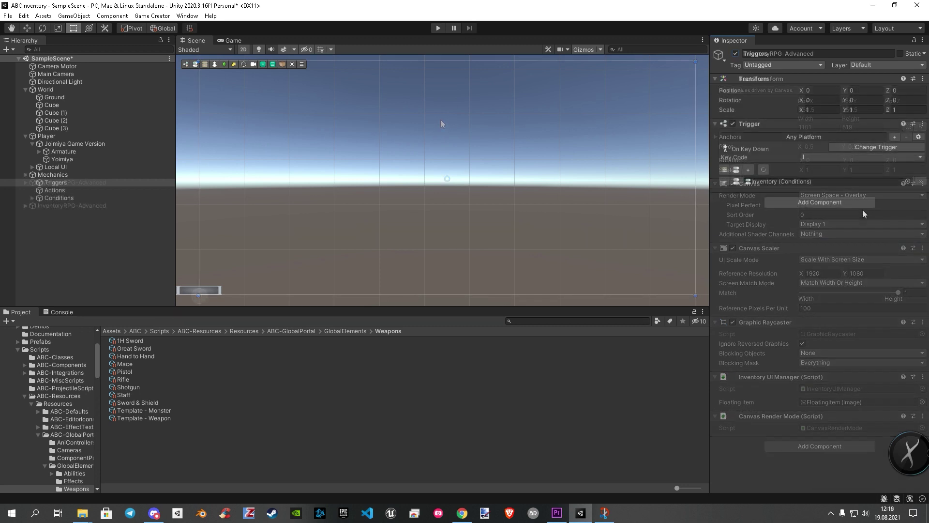
# Add a second Trigger component to the Triggers object and create a new Actions object for its On Start event
pyautogui.click(842, 202)
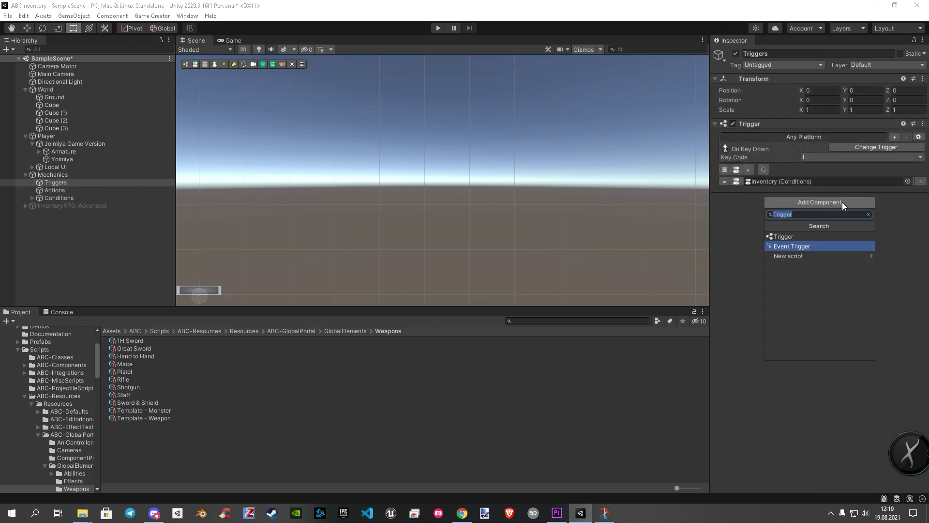
pyautogui.click(803, 235)
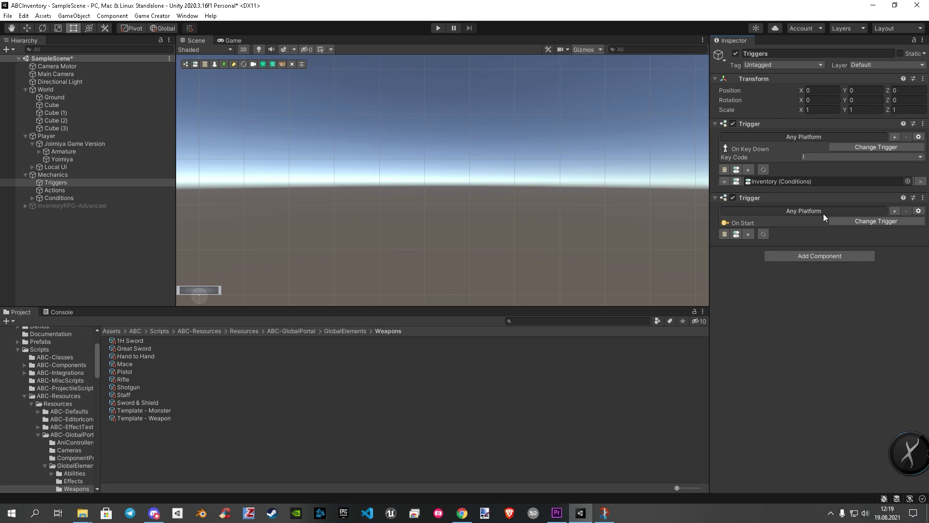
pyautogui.click(721, 233)
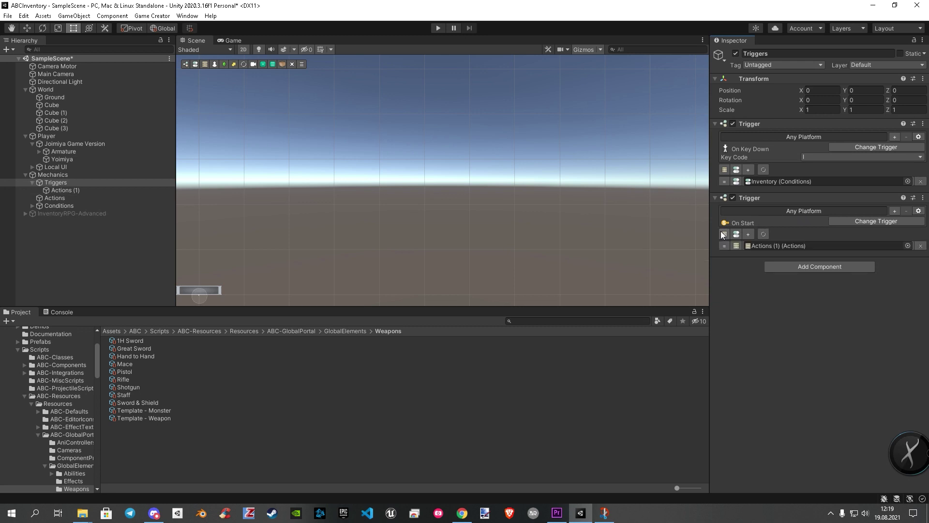
pyautogui.click(758, 246)
# Move the new Actions (1) object under the Actions parent and rename it Add Item
pyautogui.click(73, 190)
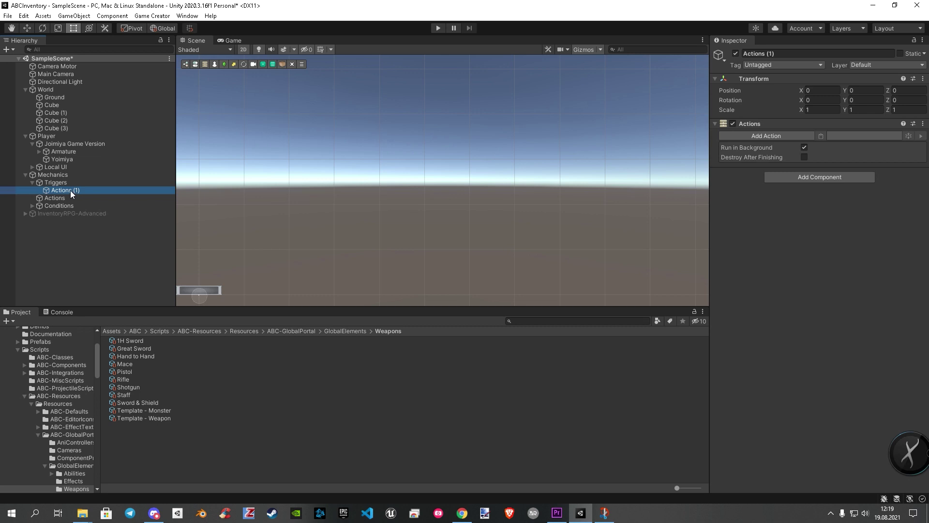
pyautogui.moveTo(70, 190); pyautogui.dragTo(60, 198)
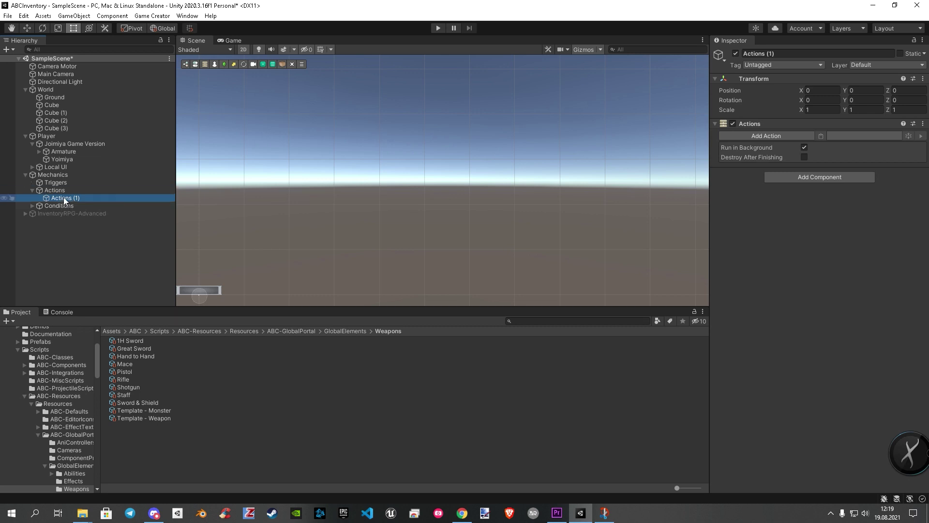
pyautogui.press('F2')
pyautogui.write('Add Item')
pyautogui.press('Return')
# Give the Add Item object an inventory item action with operation Add and ABC Weapon as the item
pyautogui.click(738, 135)
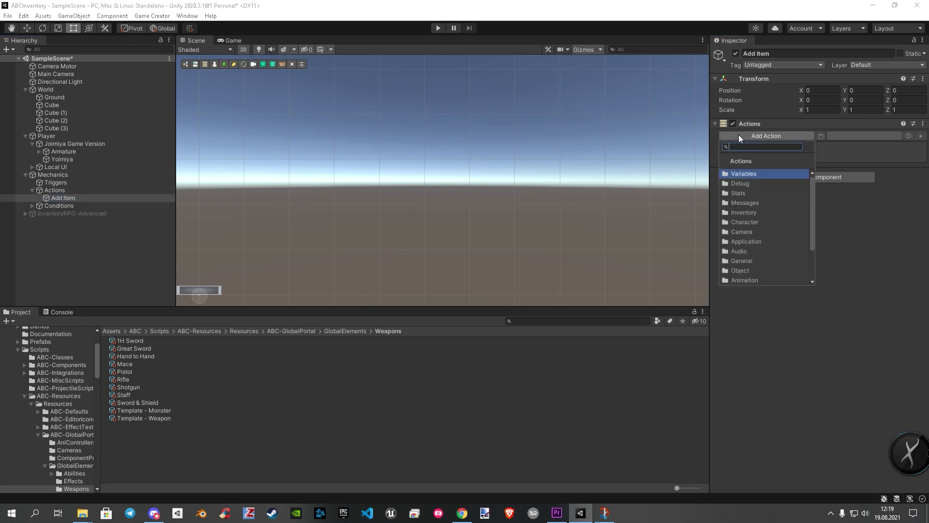
pyautogui.click(743, 215)
pyautogui.click(751, 249)
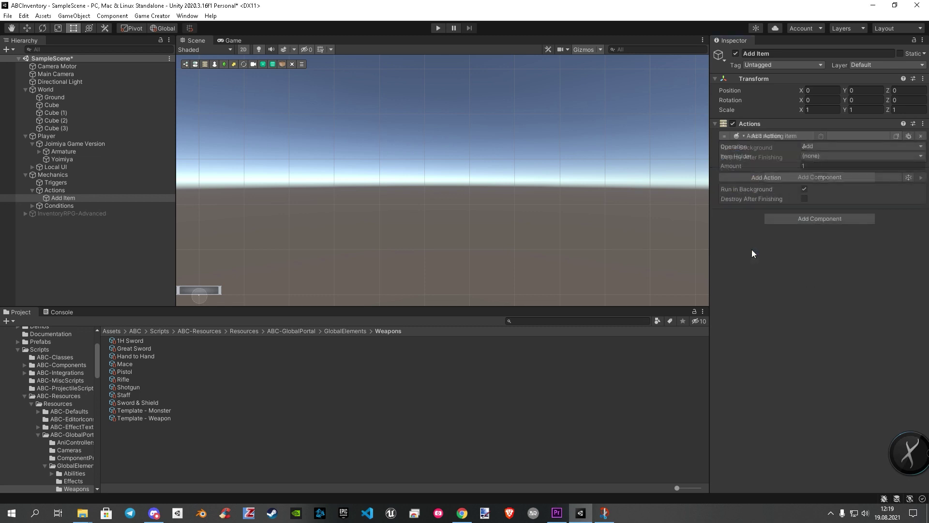
pyautogui.click(812, 148)
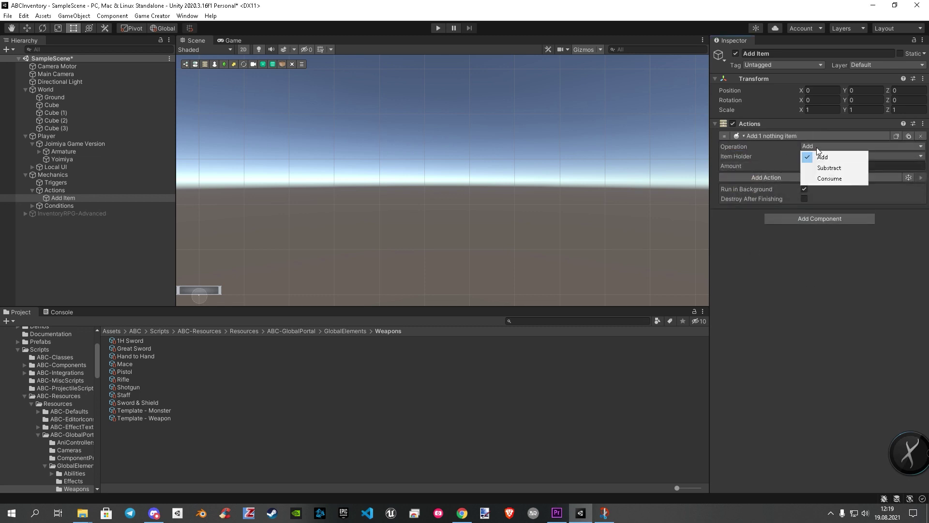
pyautogui.click(821, 146)
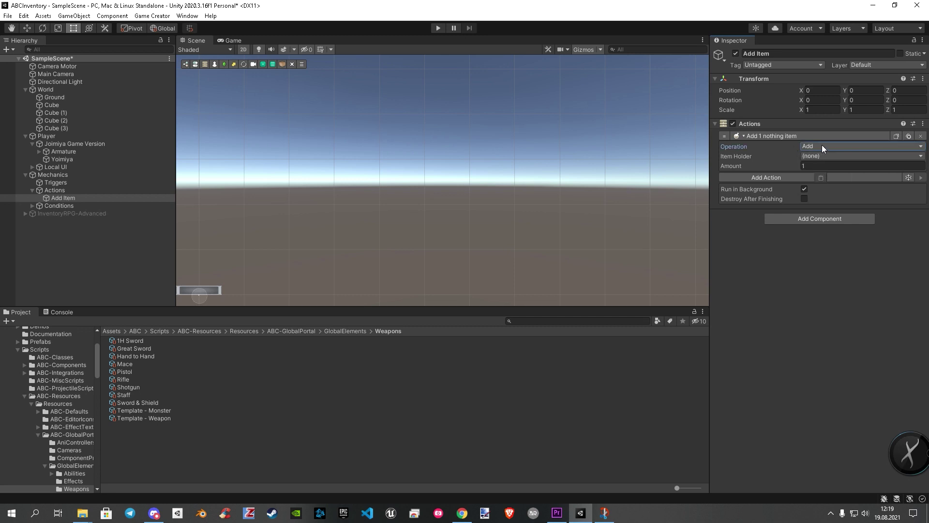
pyautogui.click(816, 156)
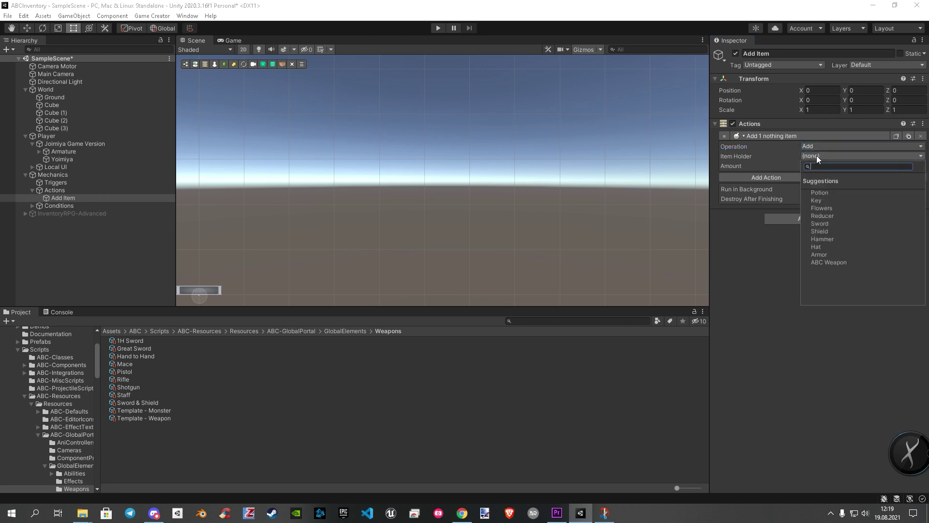
pyautogui.click(824, 262)
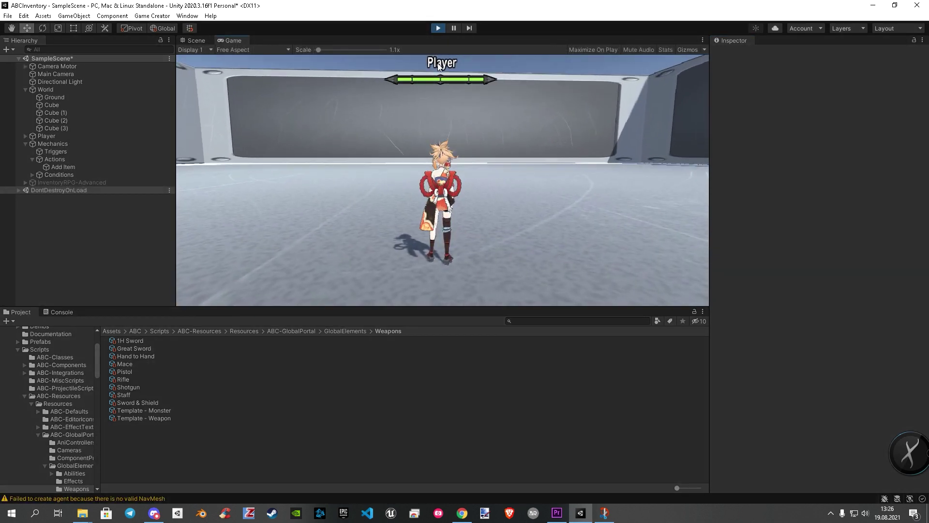
# In the running game, open the inventory, equip the ABC Weapon in the middle equipment slot, and close the inventory
pyautogui.press('i')
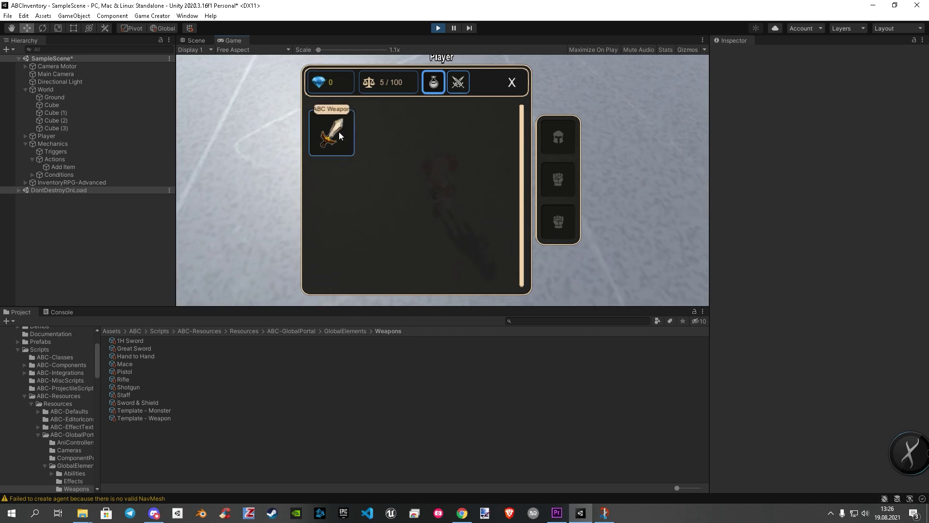
pyautogui.moveTo(338, 132); pyautogui.dragTo(554, 177)
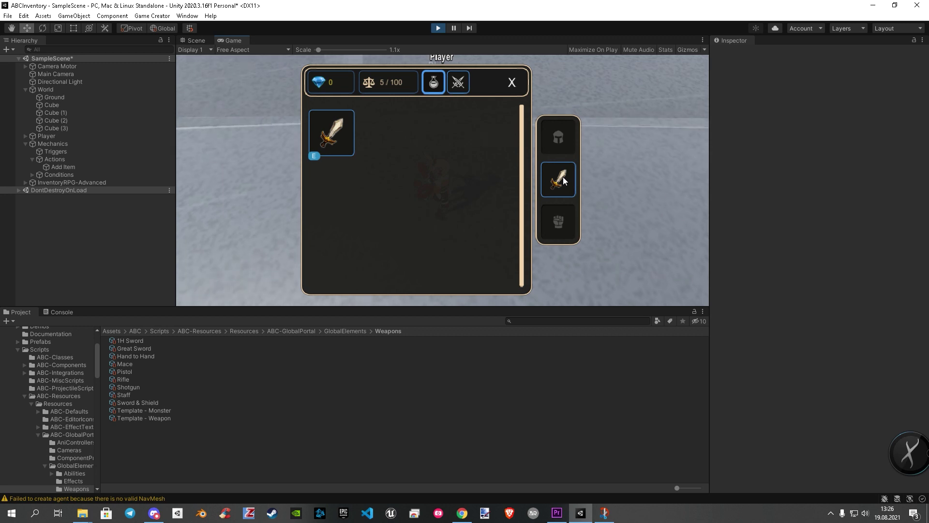
pyautogui.press('i')
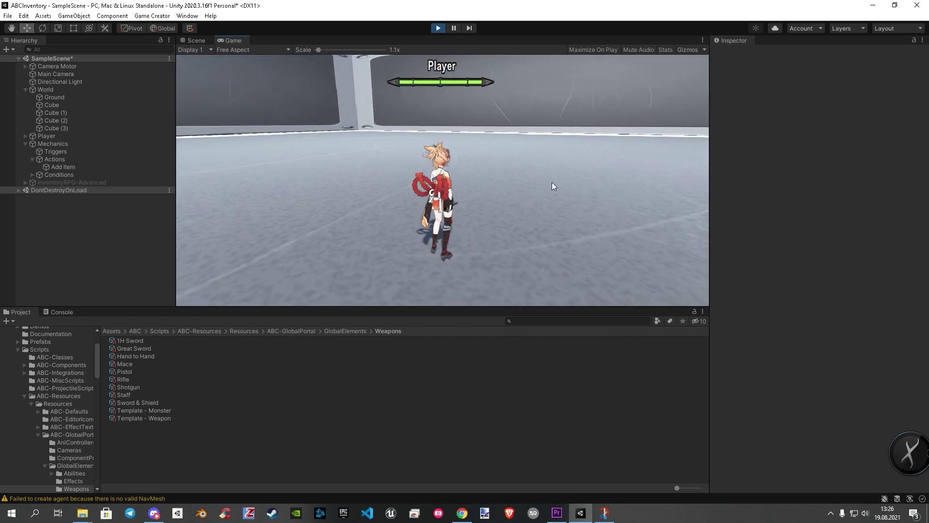
# Test the equipped sword in the running game by performing repeated attacks and walking the character around the arena
pyautogui.click(552, 182)
pyautogui.click(552, 182)
pyautogui.click(558, 182)
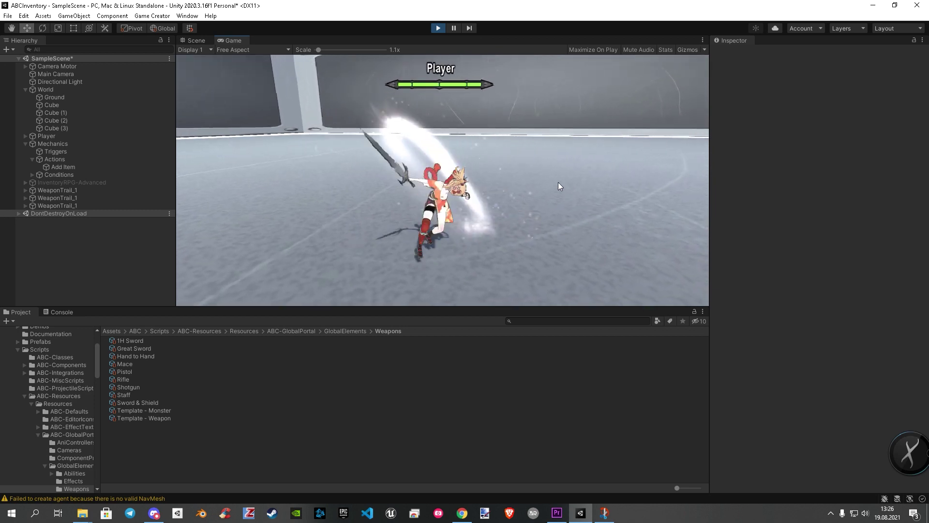
pyautogui.click(558, 182)
pyautogui.click(558, 182)
pyautogui.click(558, 181)
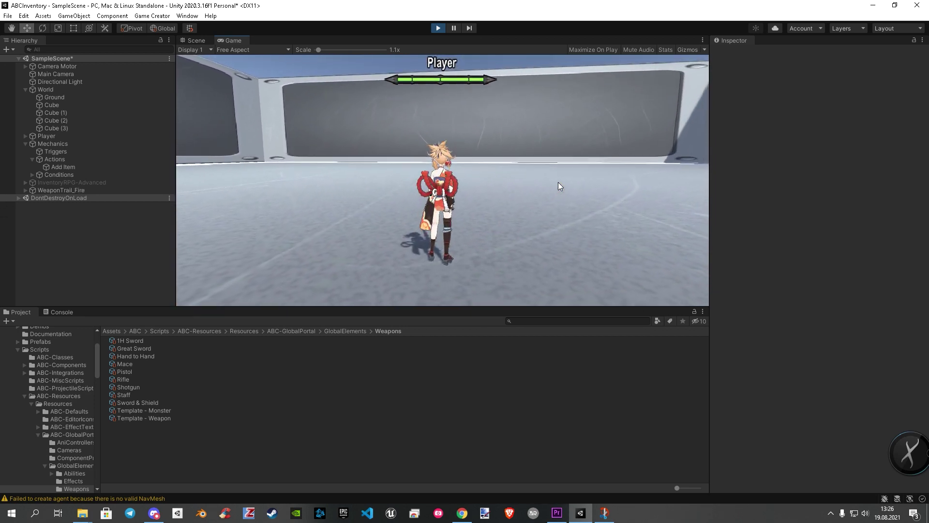
pyautogui.click(558, 183)
pyautogui.click(558, 182)
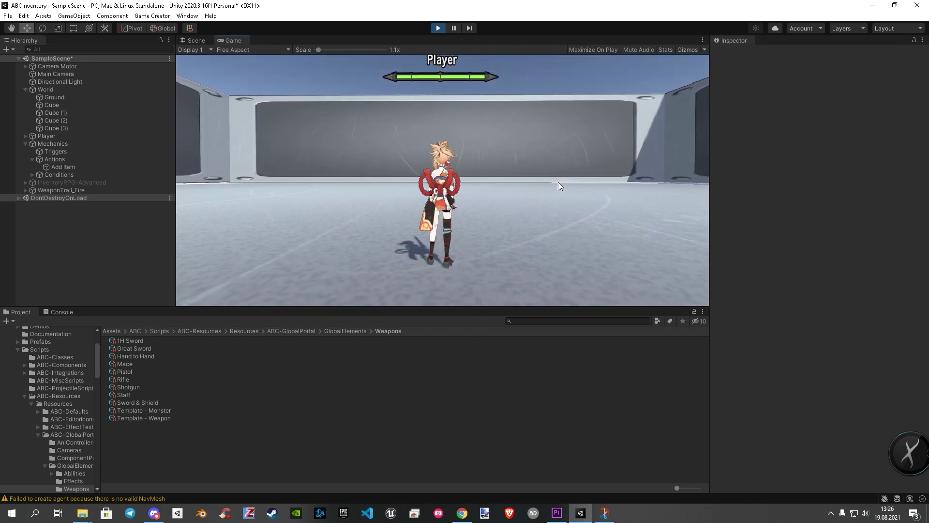
pyautogui.press('w')
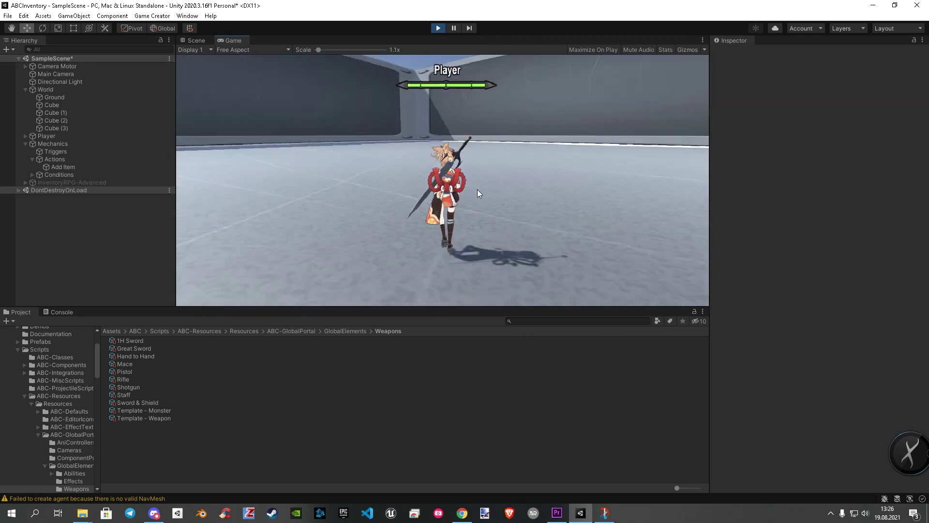
pyautogui.press('s')
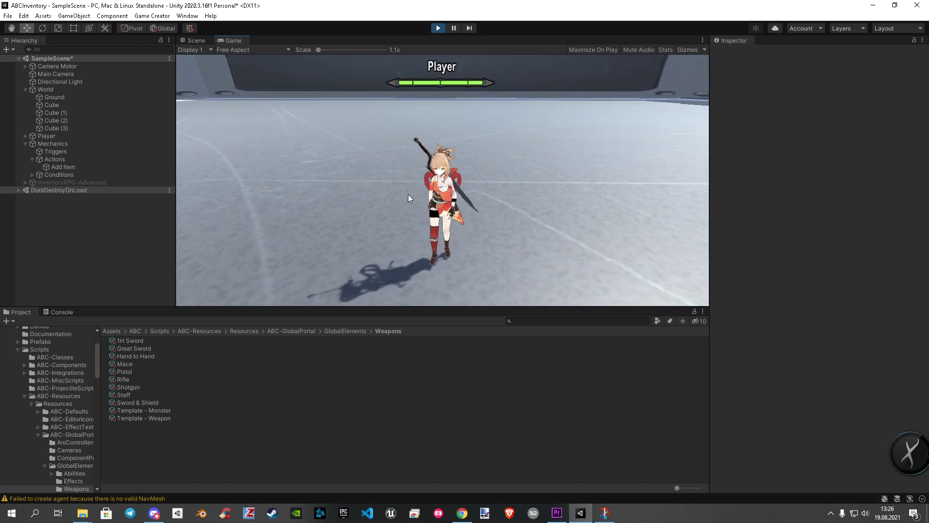